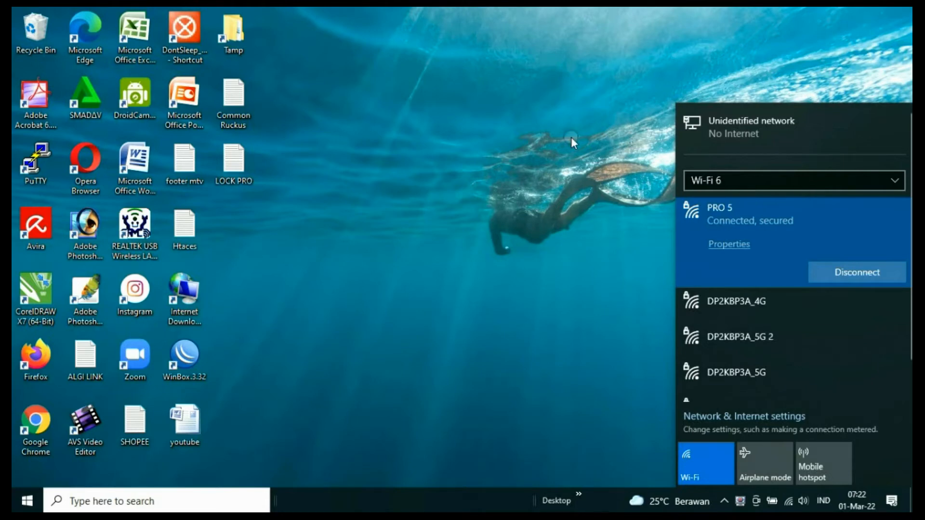
Step: Launch WinBox and connect as admin to the neighboring RB941-2nD router through its MAC address
{"action": "double_click", "coordinate": [184, 354]}
{"action": "left_click", "coordinate": [44, 216]}
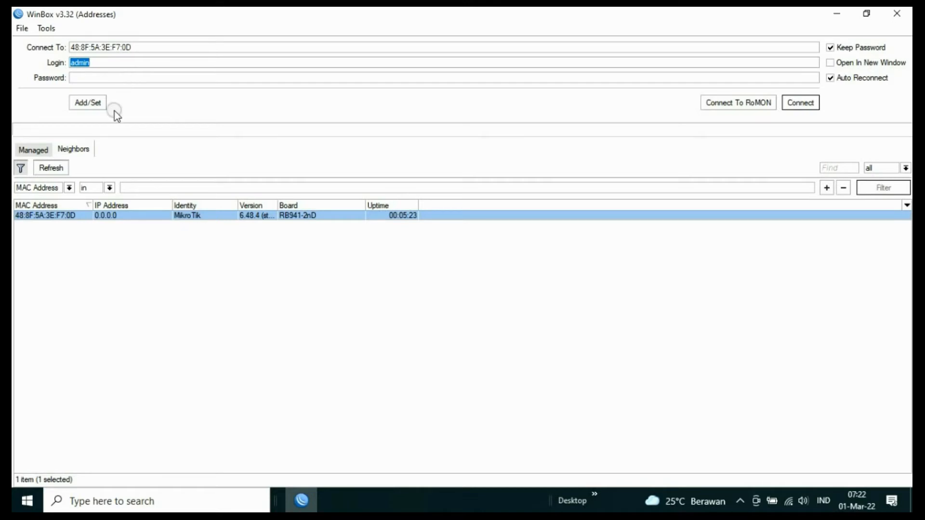
{"action": "left_click", "coordinate": [35, 218]}
{"action": "left_click_drag", "start_coordinate": [133, 46], "coordinate": [37, 82]}
{"action": "left_click", "coordinate": [52, 215]}
{"action": "left_click", "coordinate": [808, 103]}
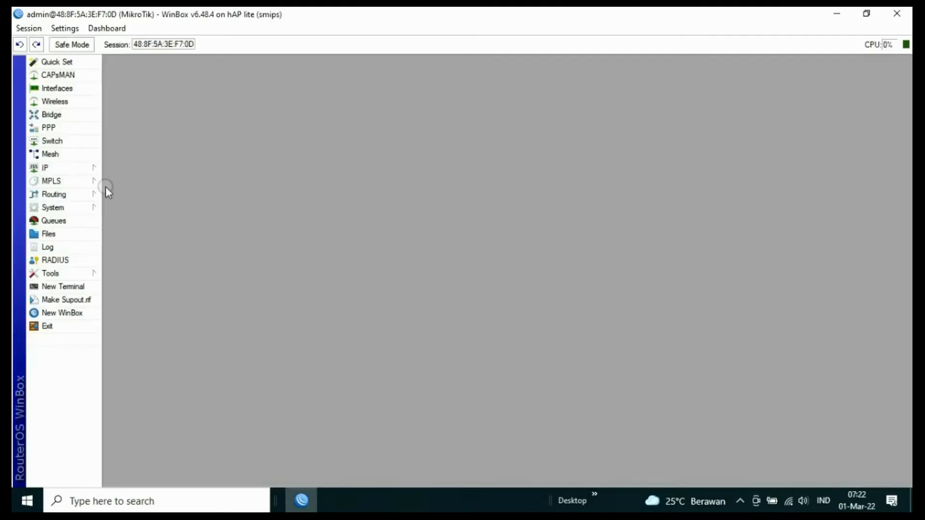
Step: Check the router's DHCP Client list and Hotspot Servers list for existing entries, closing each window
{"action": "left_click", "coordinate": [58, 167]}
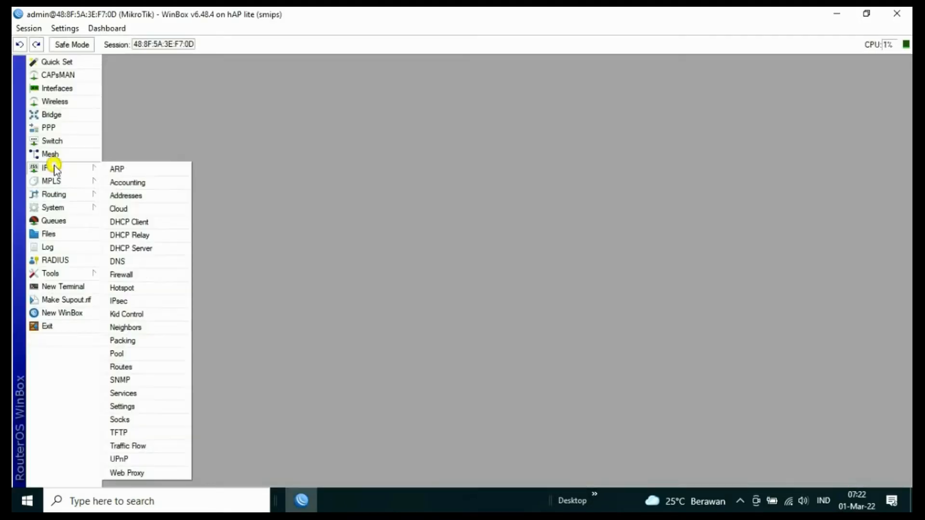
{"action": "left_click", "coordinate": [145, 220]}
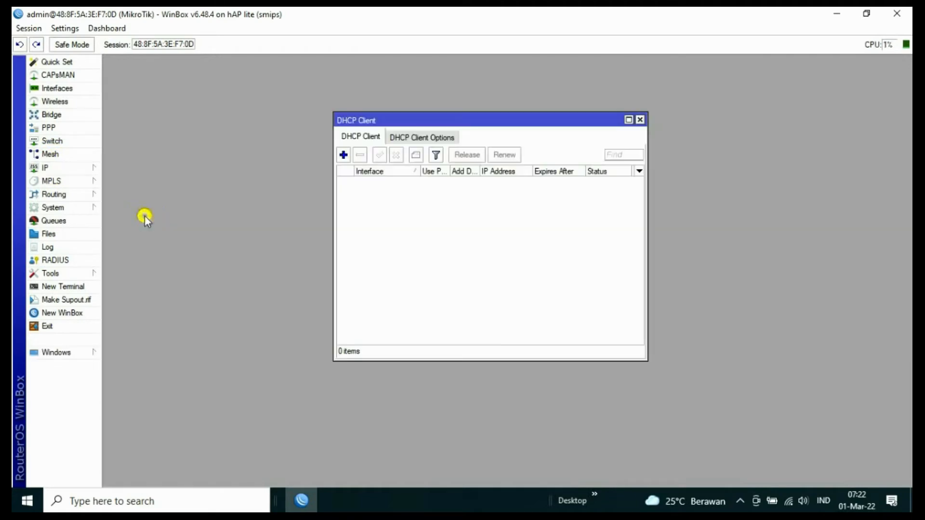
{"action": "left_click", "coordinate": [640, 119]}
{"action": "left_click", "coordinate": [57, 167]}
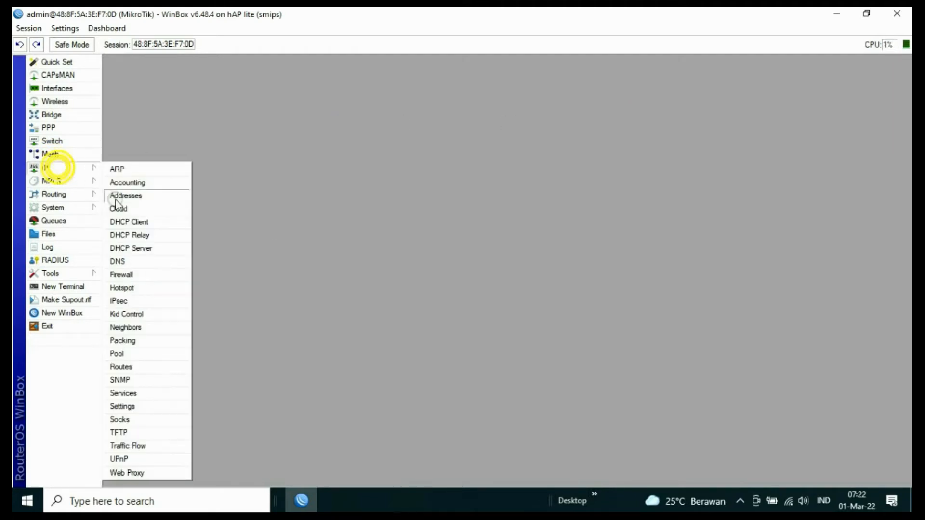
{"action": "left_click", "coordinate": [129, 288]}
{"action": "left_click", "coordinate": [293, 171]}
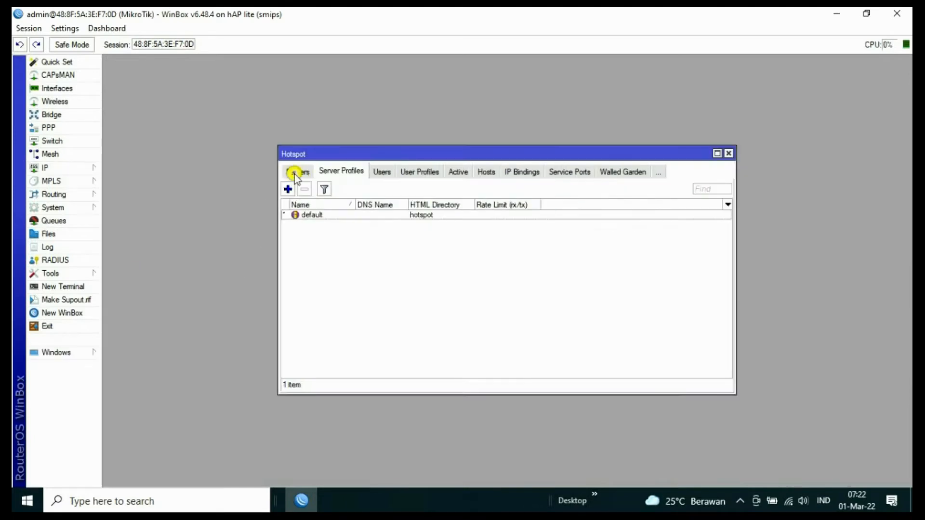
{"action": "left_click", "coordinate": [294, 170]}
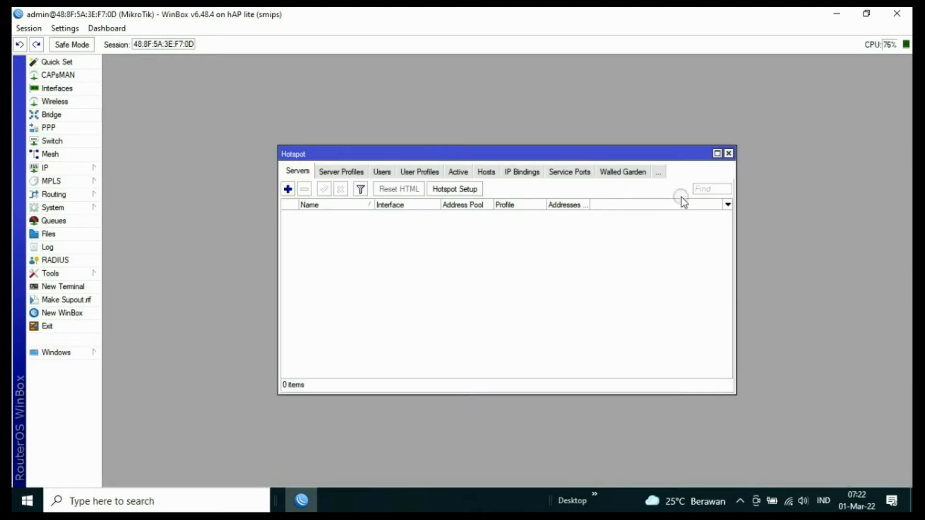
{"action": "left_click", "coordinate": [729, 154]}
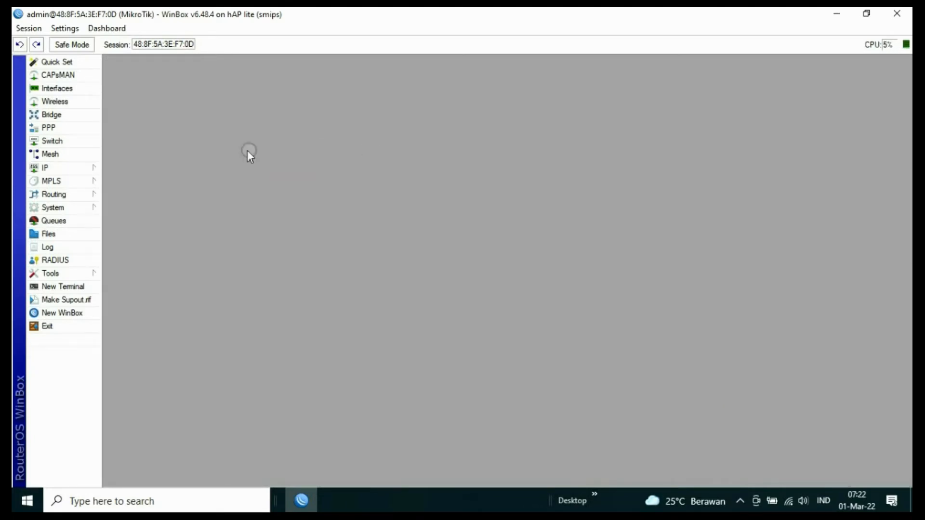
Step: Add a DHCP client on interface ether1 and close the DHCP Client list
{"action": "left_click", "coordinate": [59, 169]}
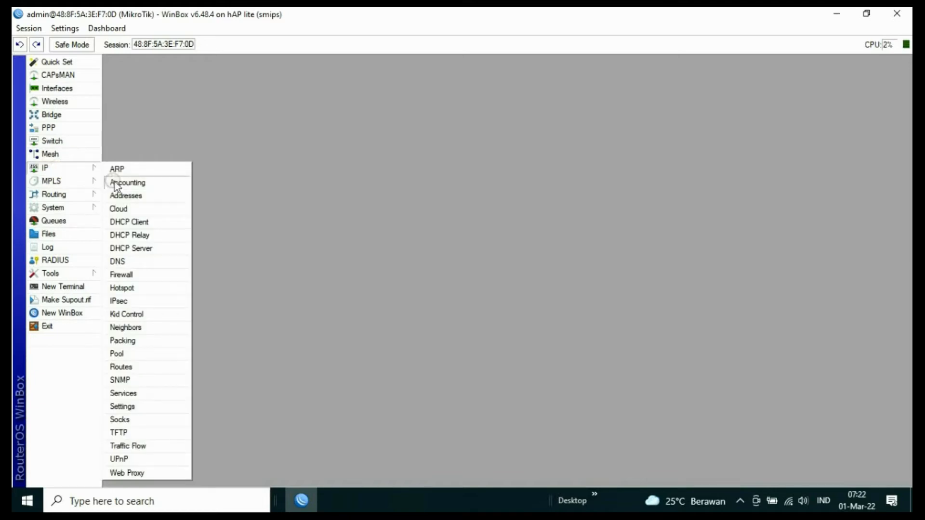
{"action": "left_click", "coordinate": [135, 221]}
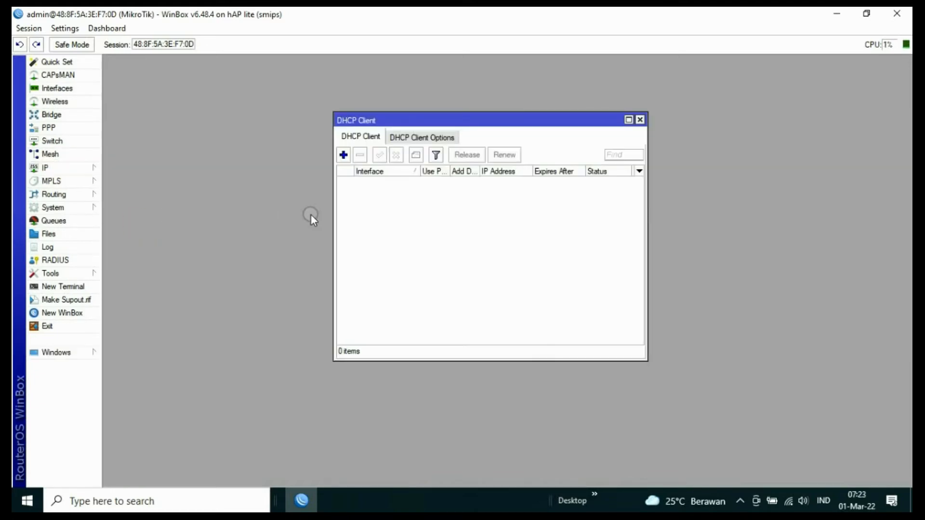
{"action": "left_click", "coordinate": [343, 154]}
{"action": "left_click", "coordinate": [503, 210]}
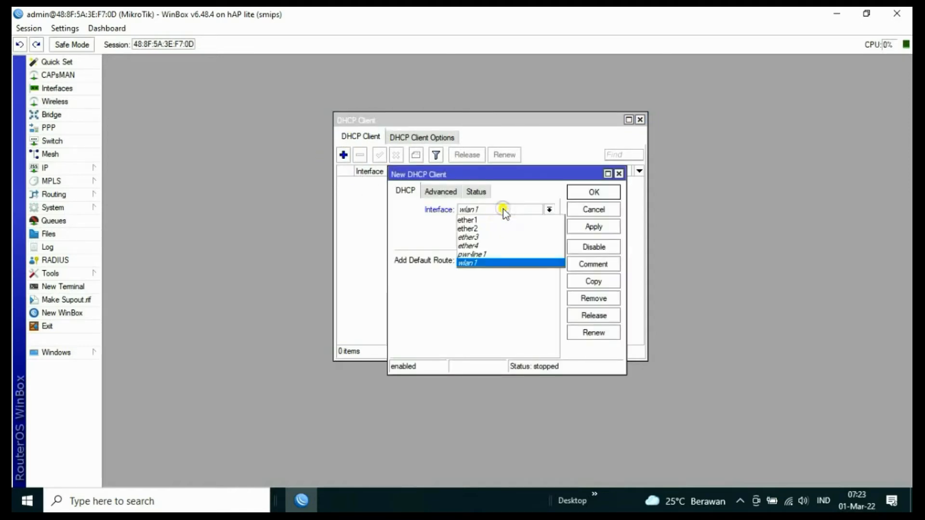
{"action": "left_click", "coordinate": [468, 220]}
{"action": "left_click", "coordinate": [600, 225]}
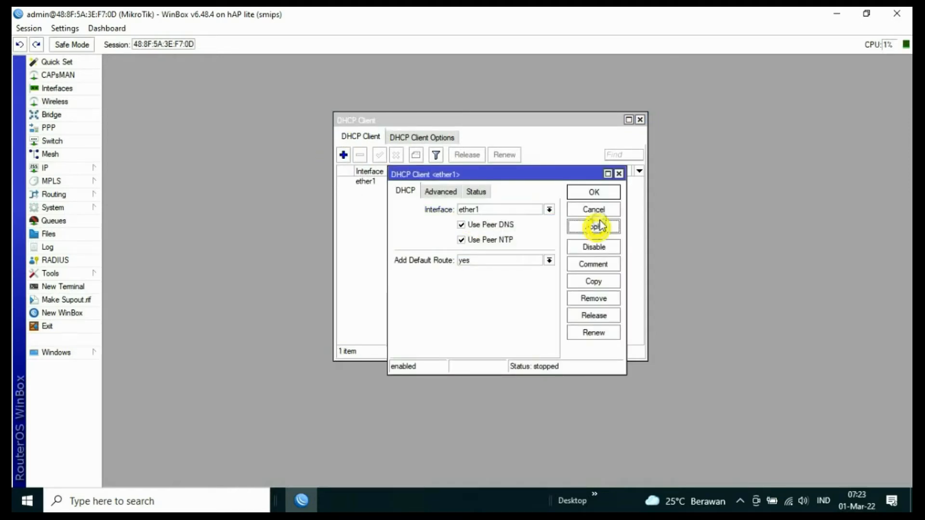
{"action": "left_click", "coordinate": [597, 192]}
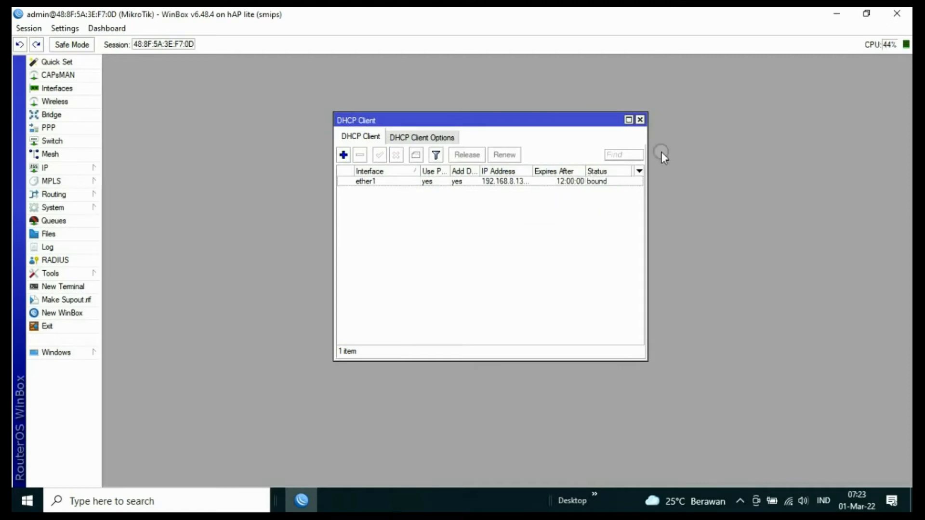
{"action": "left_click", "coordinate": [640, 120]}
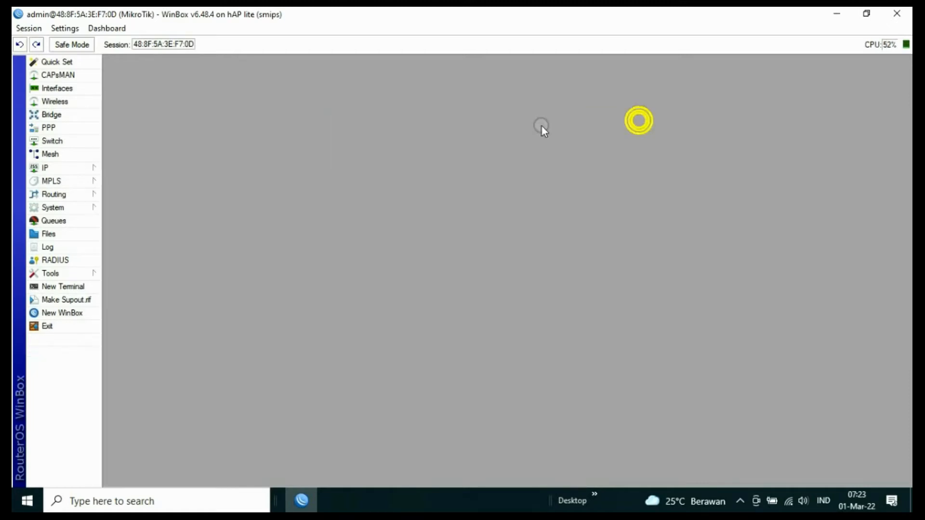
Step: Add the IP address 192.168.10.1 on interface ether2 and apply it
{"action": "left_click", "coordinate": [51, 169]}
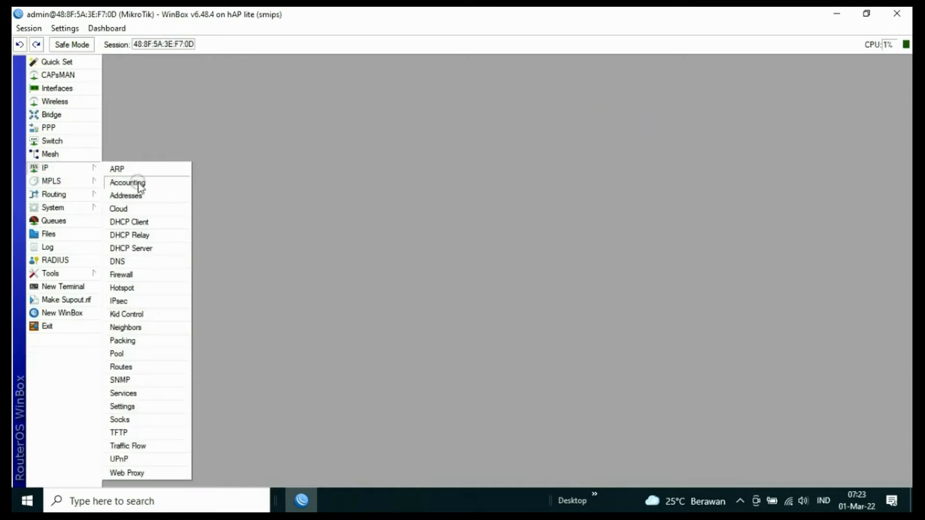
{"action": "left_click", "coordinate": [131, 196]}
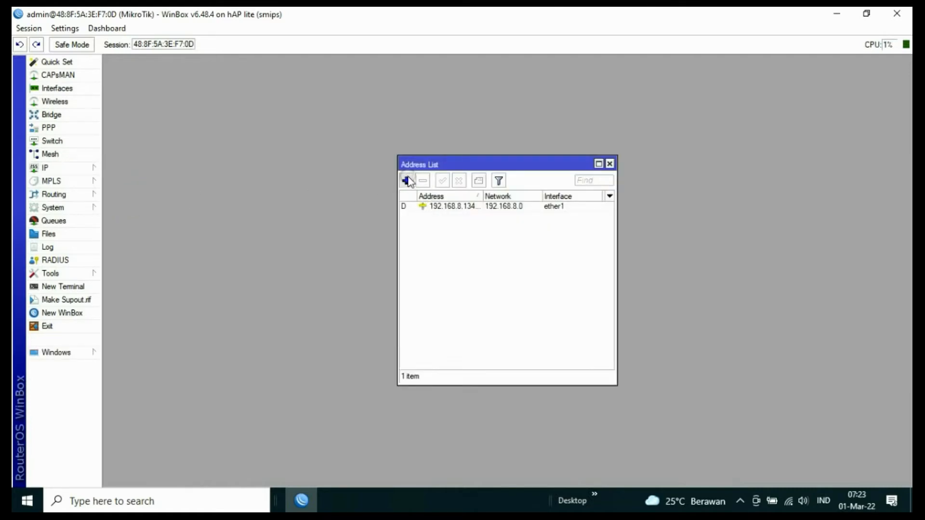
{"action": "left_click", "coordinate": [407, 181]}
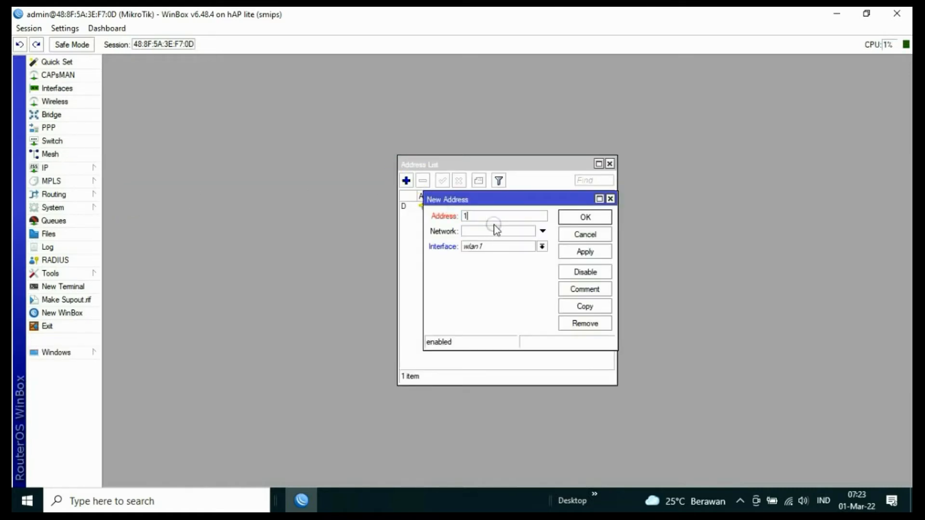
{"action": "type", "text": "192.168.10.1"}
{"action": "left_click", "coordinate": [542, 246]}
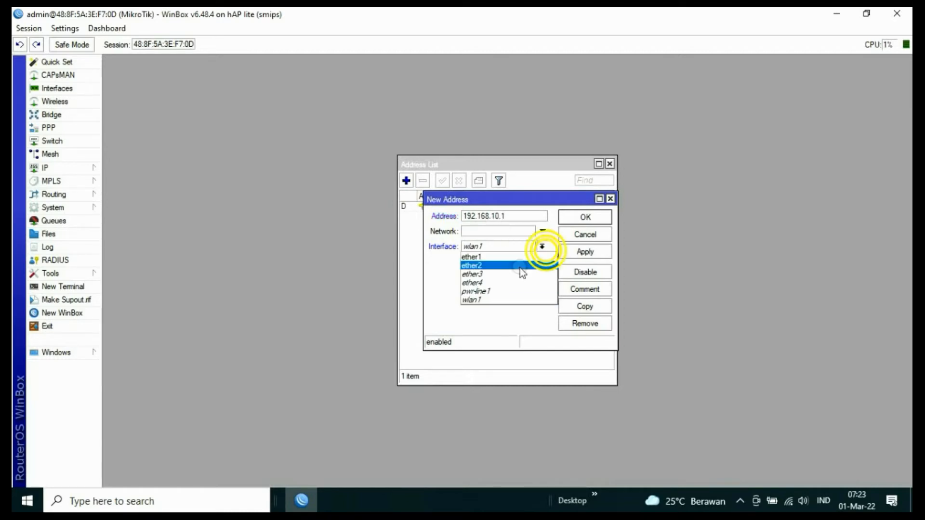
{"action": "left_click", "coordinate": [491, 266]}
{"action": "left_click", "coordinate": [584, 251]}
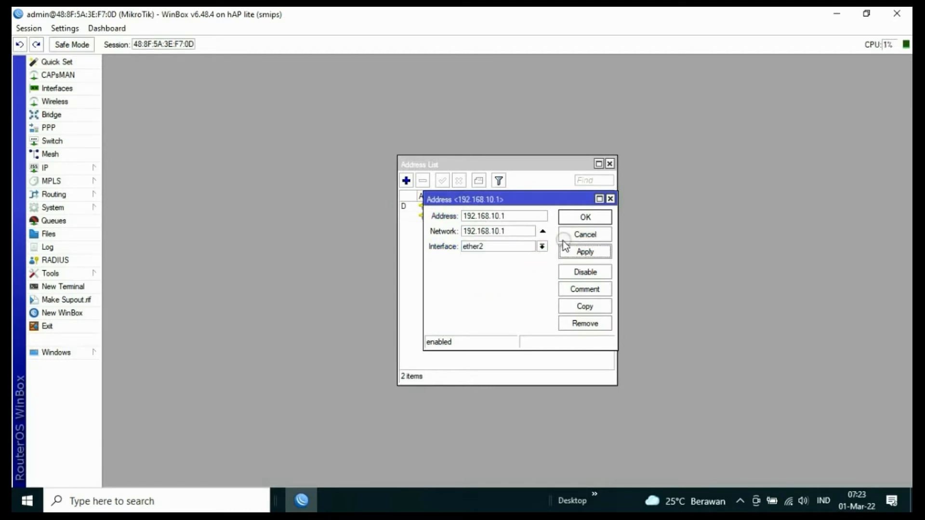
Step: Set the ether2 address to 192.168.10.1/24, save it and close the address list
{"action": "left_click", "coordinate": [513, 220]}
{"action": "type", "text": "/"}
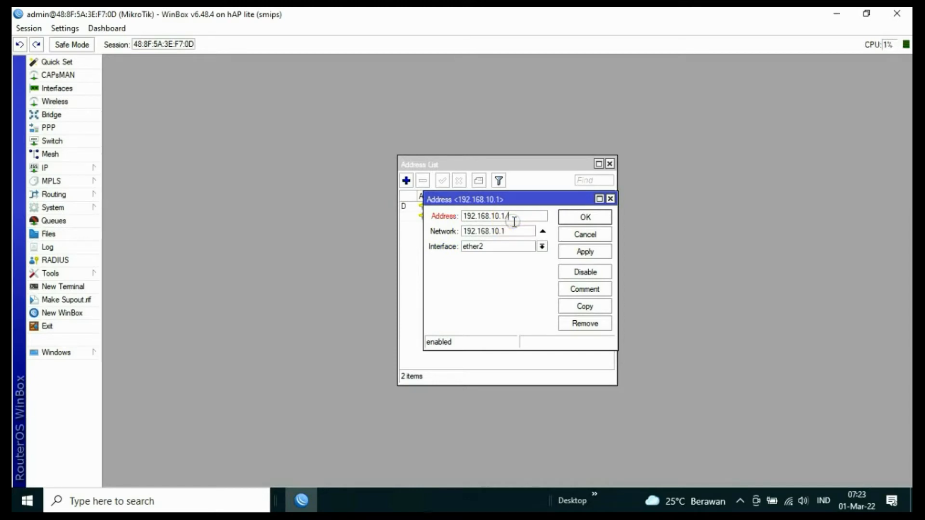
{"action": "type", "text": "24"}
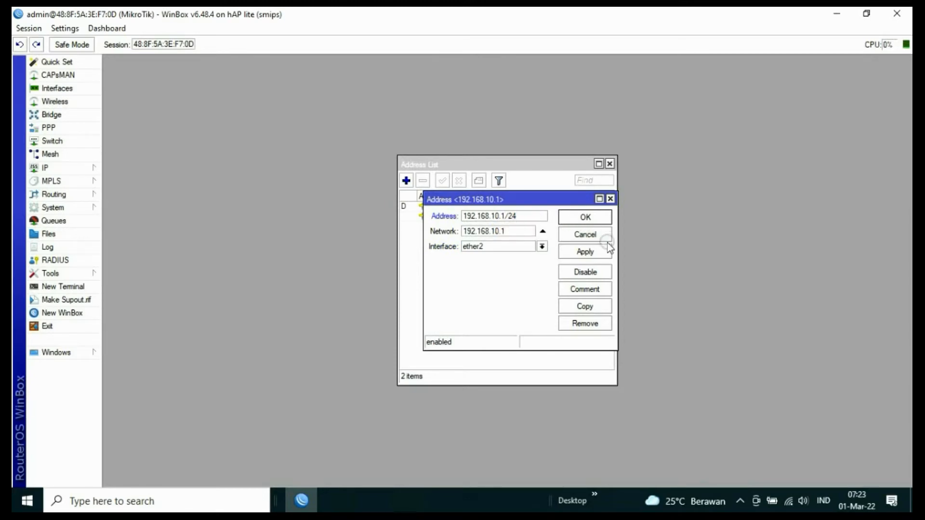
{"action": "left_click", "coordinate": [585, 252]}
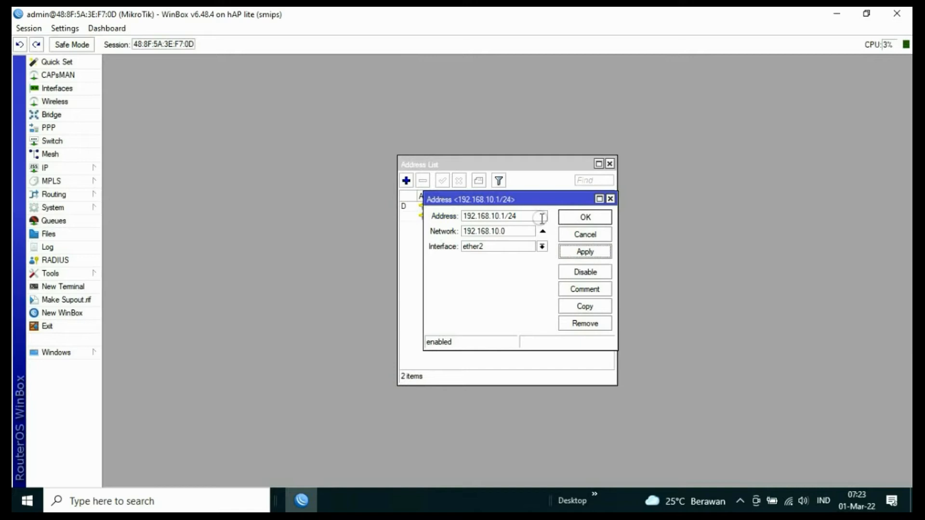
{"action": "left_click", "coordinate": [585, 219]}
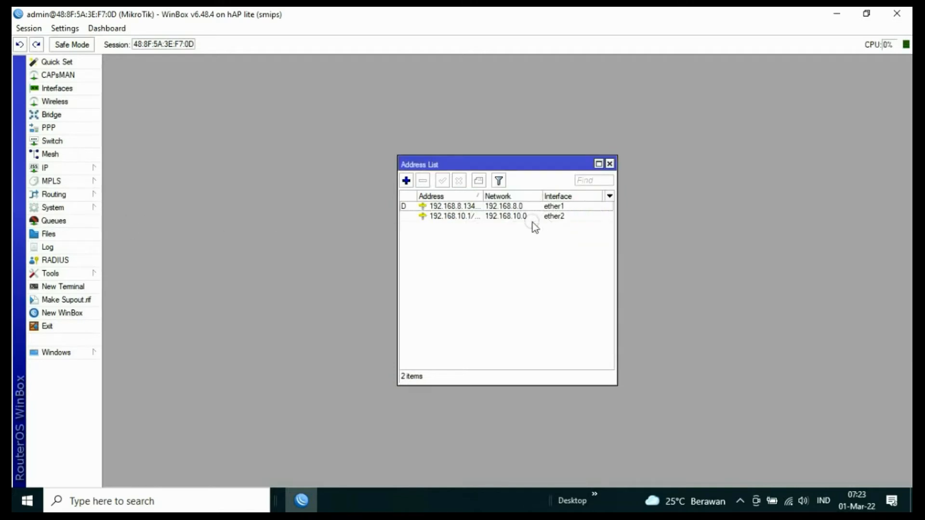
{"action": "left_click", "coordinate": [609, 164]}
Step: Enable Allow Remote Requests in the router's DNS settings and save them
{"action": "left_click", "coordinate": [56, 167]}
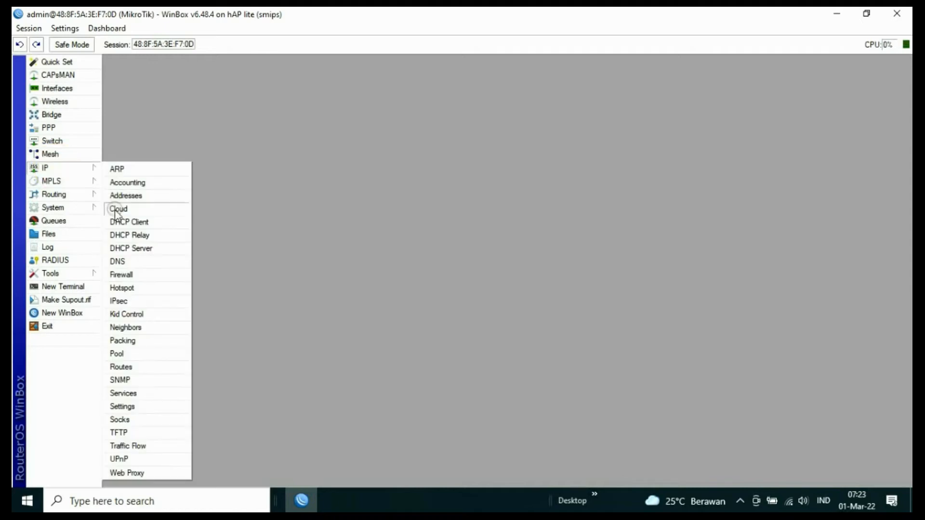
{"action": "left_click", "coordinate": [118, 261]}
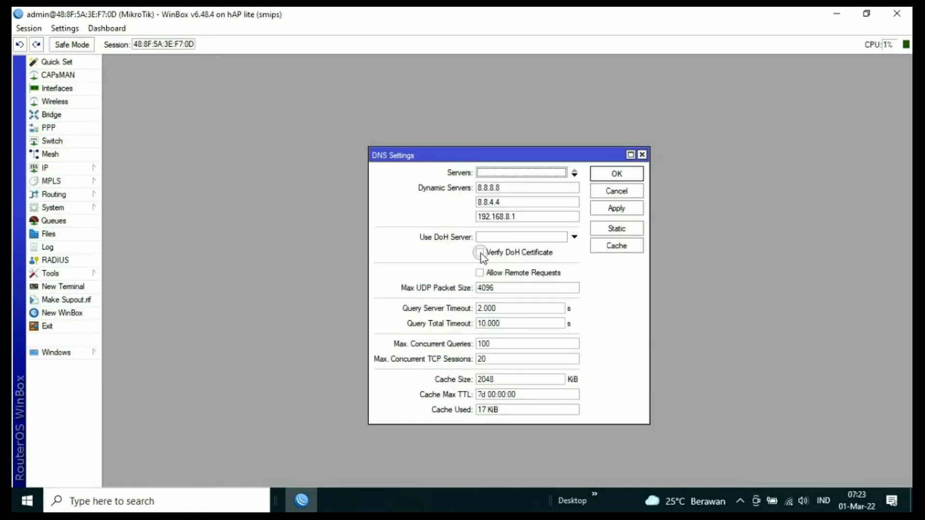
{"action": "left_click", "coordinate": [480, 272]}
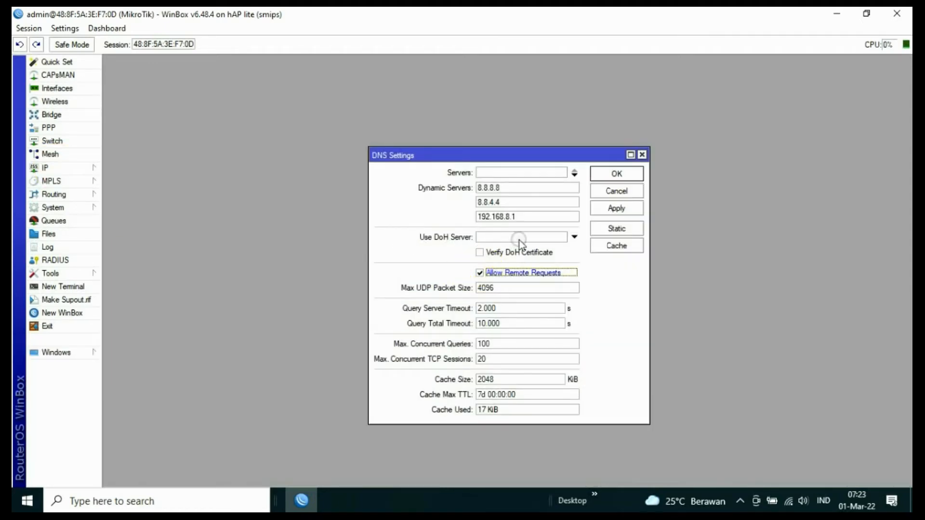
{"action": "double_click", "coordinate": [521, 217]}
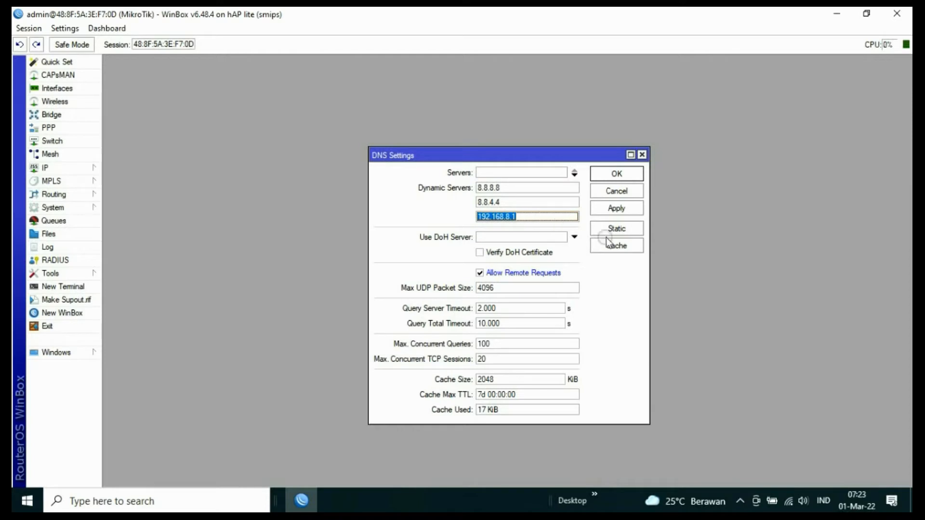
{"action": "left_click", "coordinate": [617, 209]}
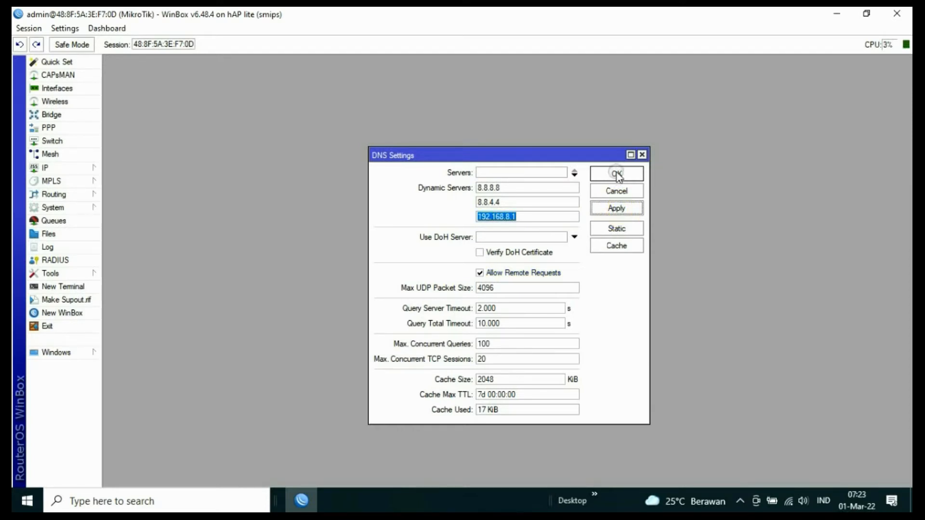
{"action": "left_click", "coordinate": [616, 173]}
Step: Create a new firewall NAT rule with chain srcnat and out interface ether1
{"action": "left_click", "coordinate": [50, 168]}
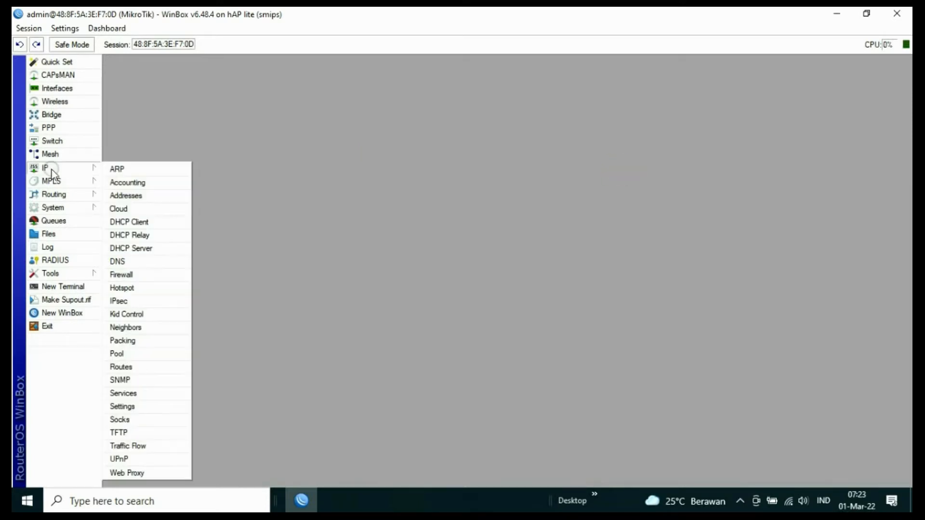
{"action": "left_click", "coordinate": [121, 275]}
{"action": "left_click", "coordinate": [264, 171]}
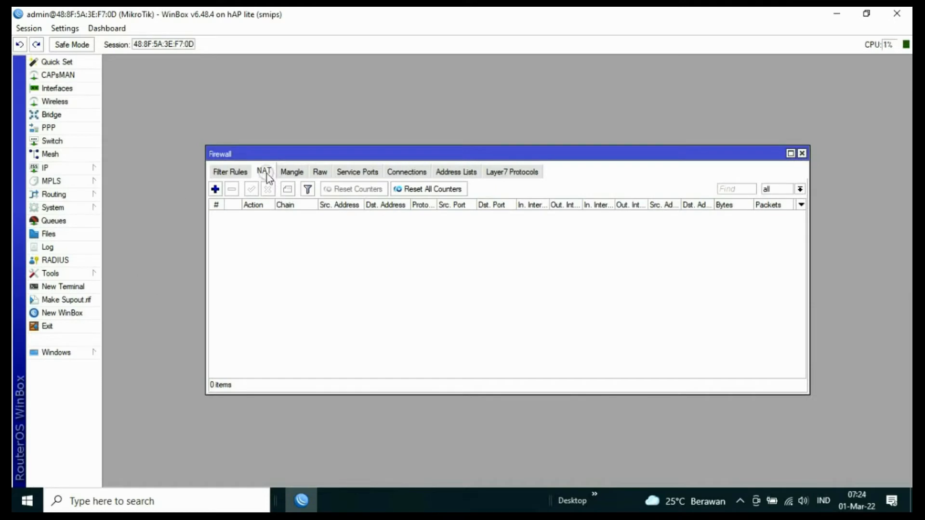
{"action": "left_click", "coordinate": [215, 189]}
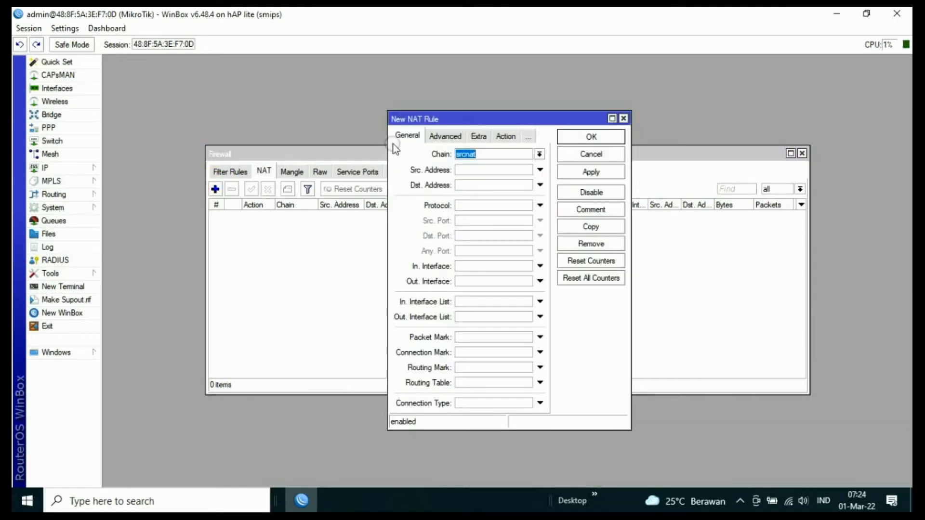
{"action": "left_click", "coordinate": [416, 136]}
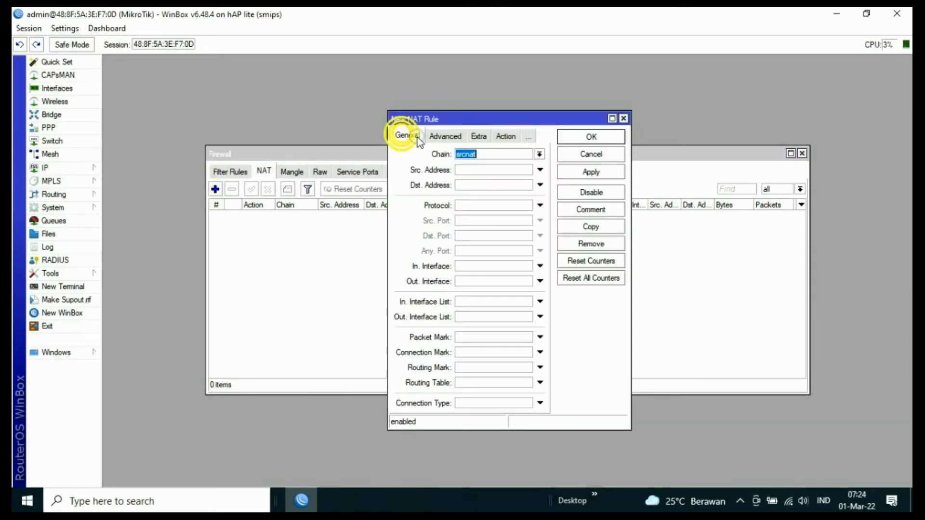
{"action": "left_click", "coordinate": [496, 153]}
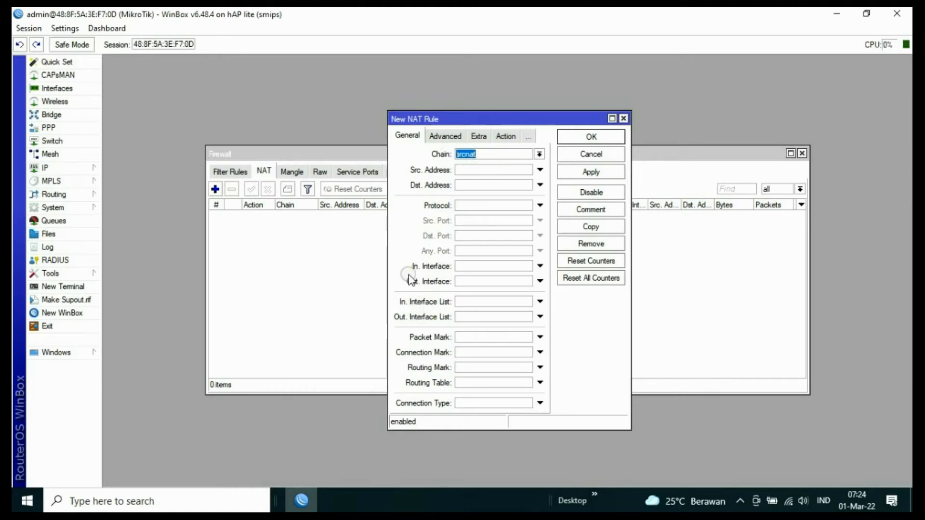
{"action": "left_click", "coordinate": [464, 279]}
{"action": "left_click", "coordinate": [527, 281]}
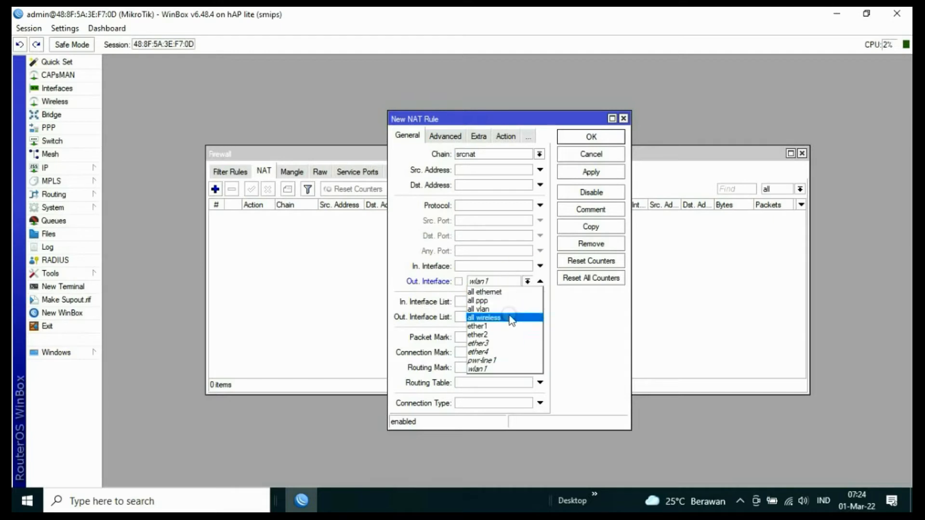
{"action": "left_click", "coordinate": [496, 327]}
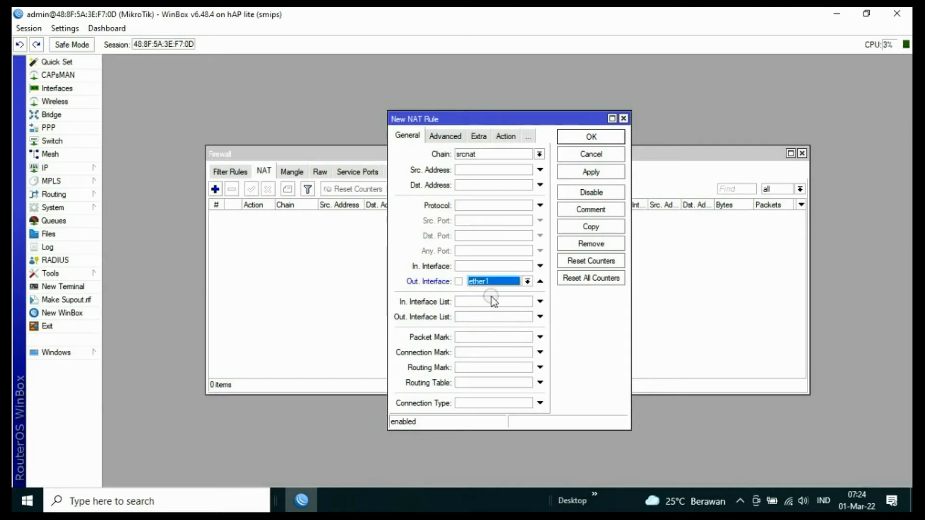
Step: Set the source NAT rule's action to masquerade, save the rule and close the firewall settings
{"action": "left_click", "coordinate": [505, 136]}
{"action": "left_click", "coordinate": [497, 154]}
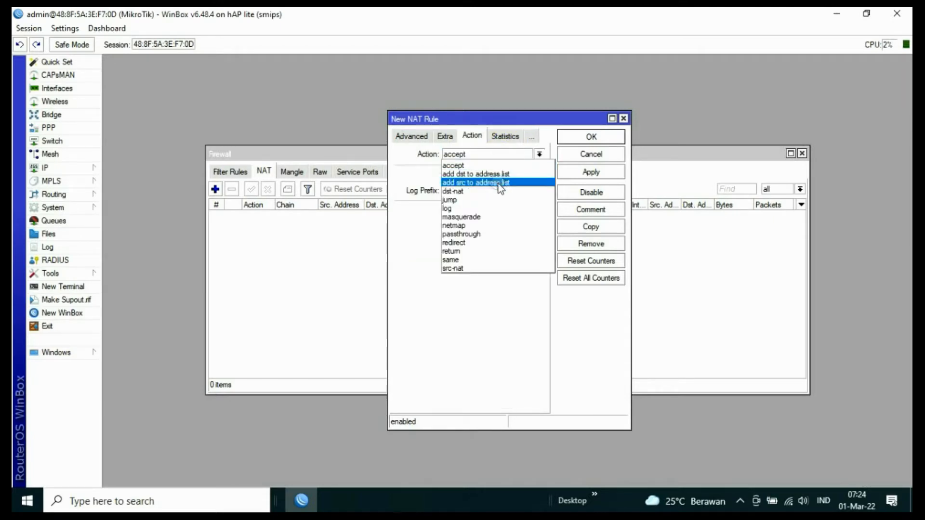
{"action": "left_click", "coordinate": [498, 216]}
{"action": "left_click", "coordinate": [580, 172]}
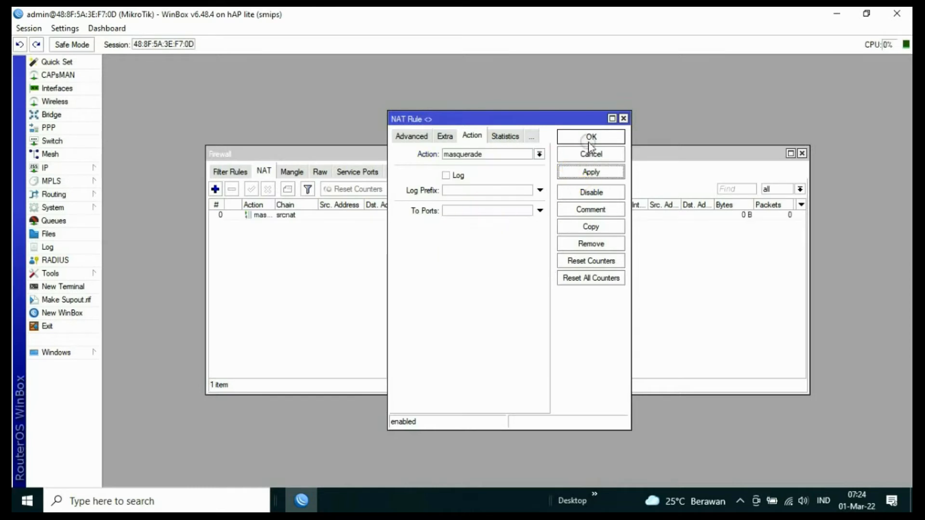
{"action": "left_click", "coordinate": [589, 138]}
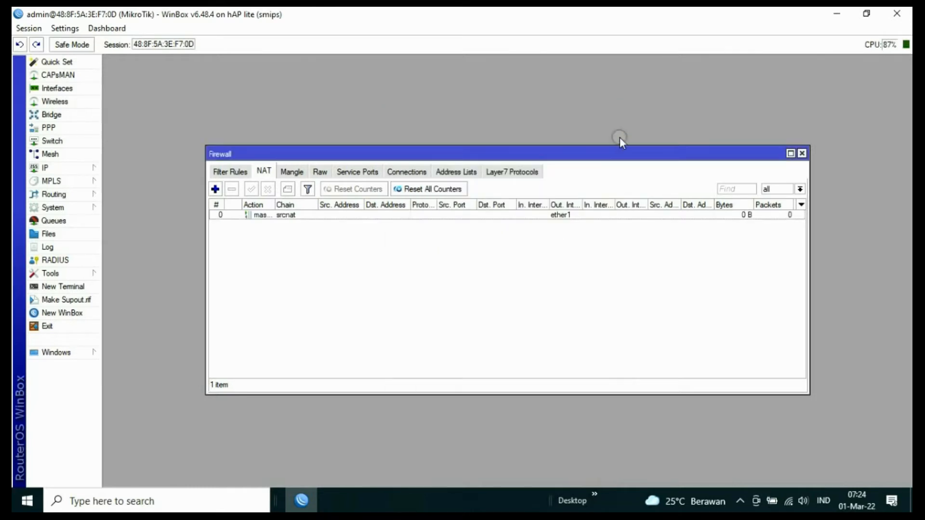
{"action": "left_click", "coordinate": [801, 154]}
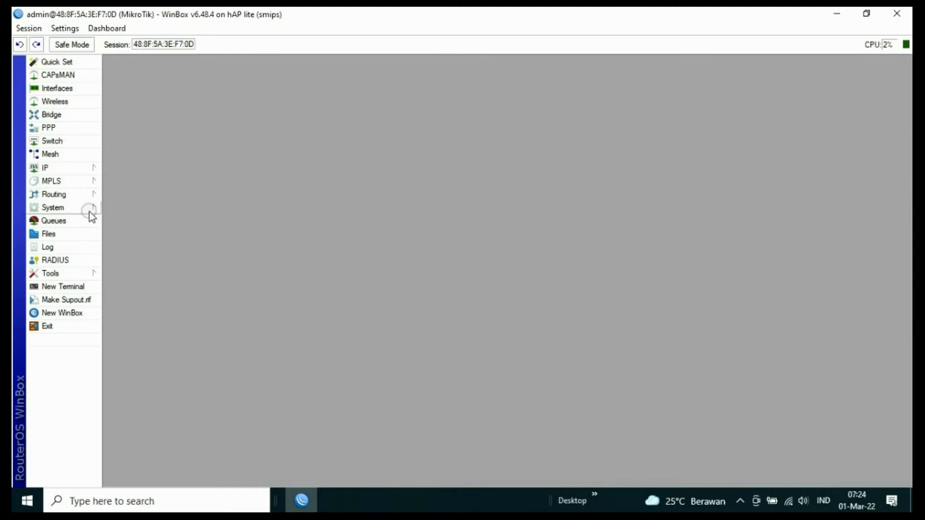
Step: Open a new router terminal and ping google.com to test the internet connection
{"action": "left_click", "coordinate": [69, 286]}
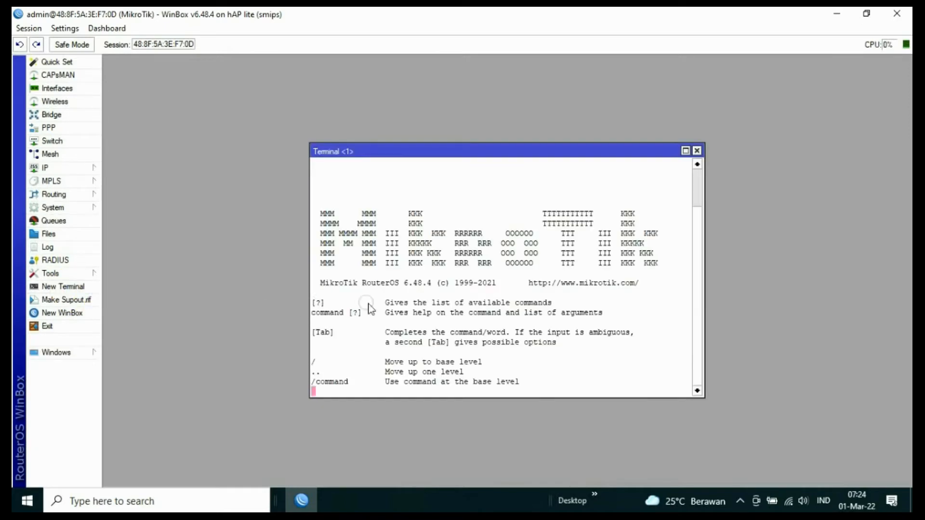
{"action": "type", "text": "pin"}
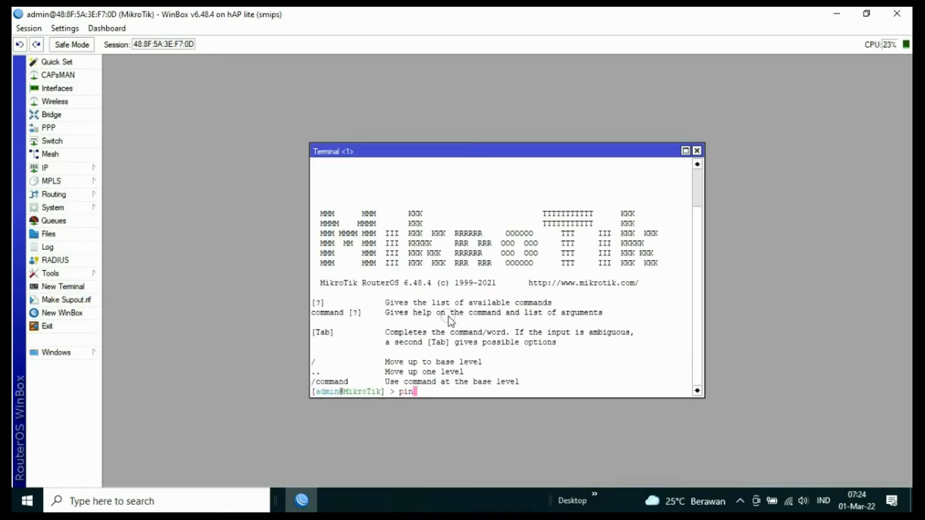
{"action": "type", "text": "g google.com"}
{"action": "key", "text": "Return"}
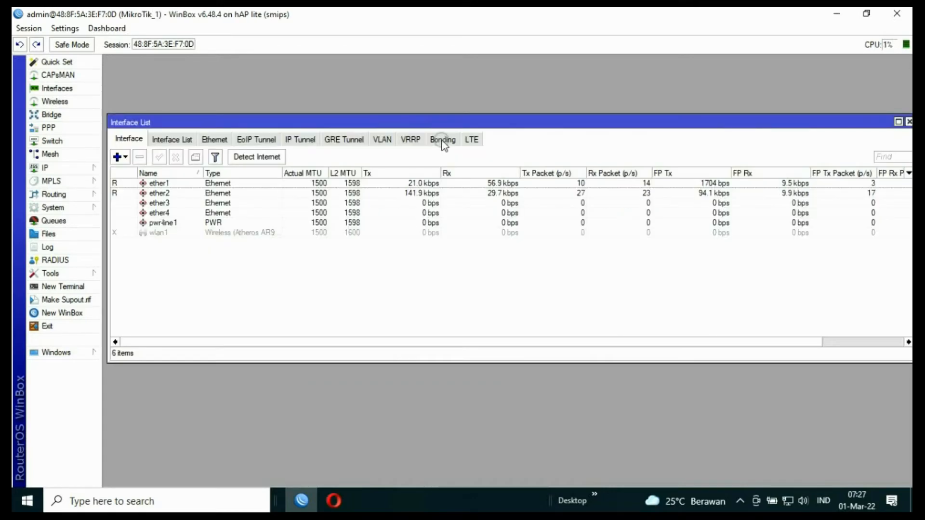
Step: Start a new bonding interface with its default name and add a second slave entry
{"action": "left_click", "coordinate": [443, 141]}
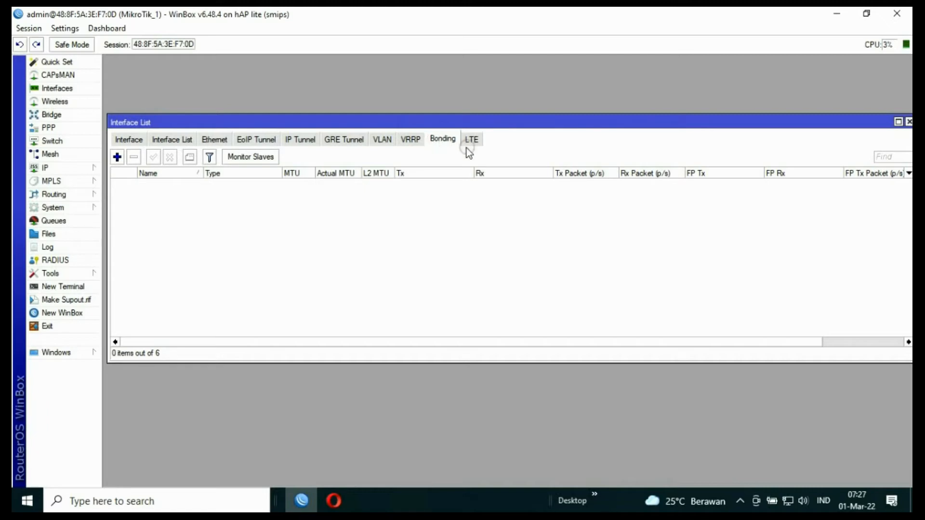
{"action": "left_click", "coordinate": [117, 157]}
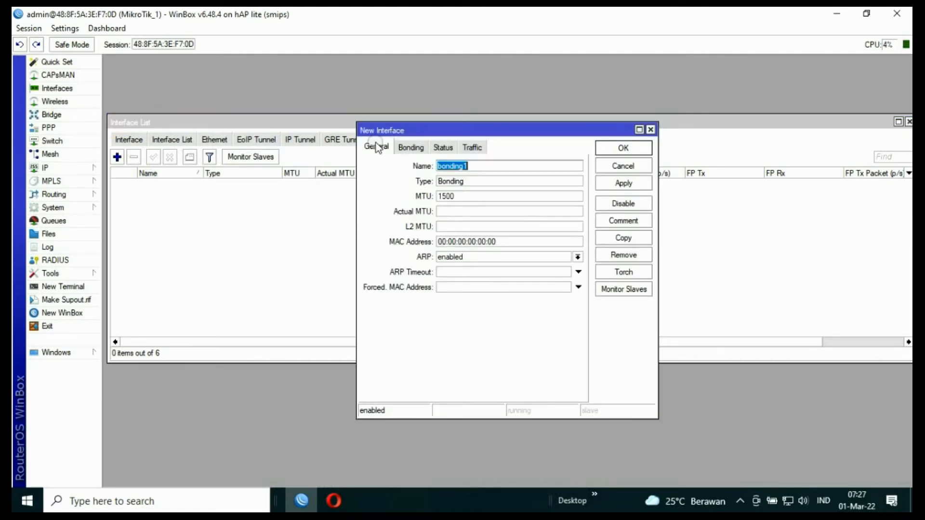
{"action": "left_click", "coordinate": [477, 167]}
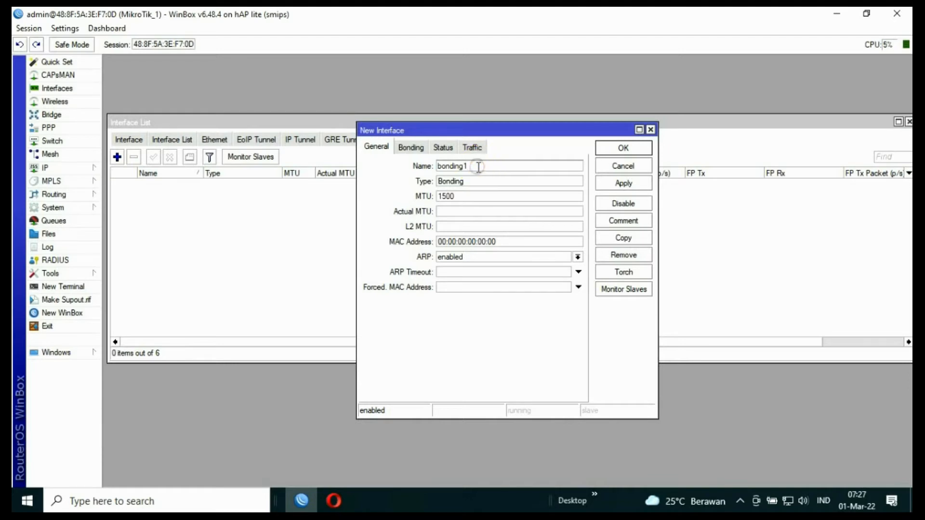
{"action": "left_click", "coordinate": [412, 147]}
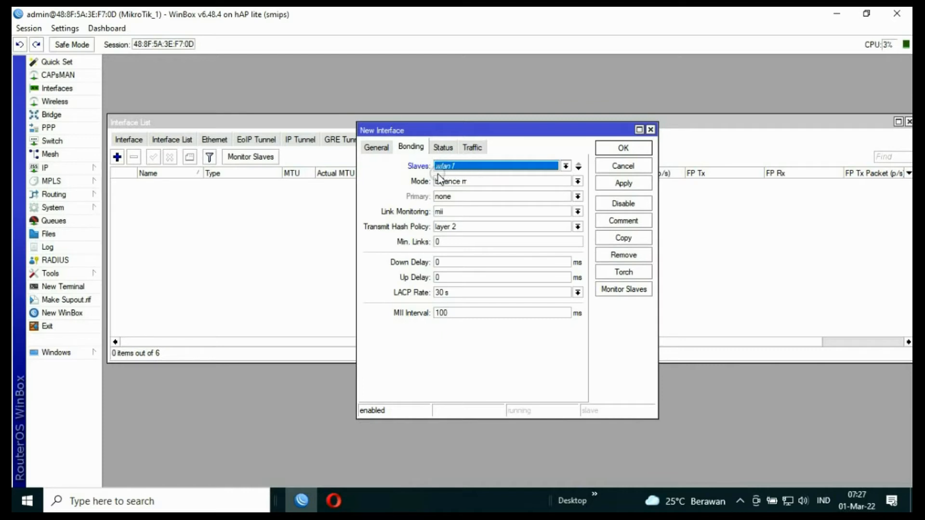
{"action": "left_click", "coordinate": [578, 168]}
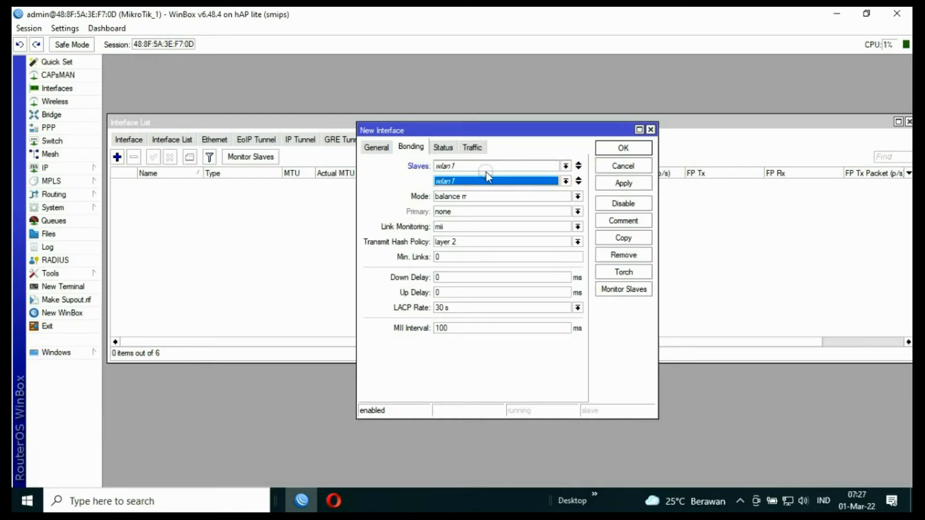
Step: Set the bonding slaves to ether3 and ether4, keeping the balance rr mode, and save the bonding interface
{"action": "left_click", "coordinate": [565, 165]}
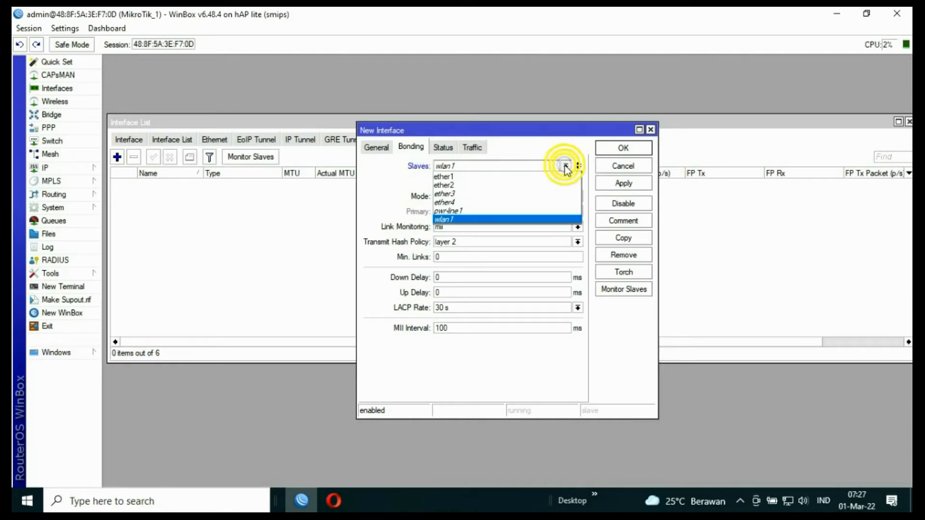
{"action": "left_click", "coordinate": [447, 203]}
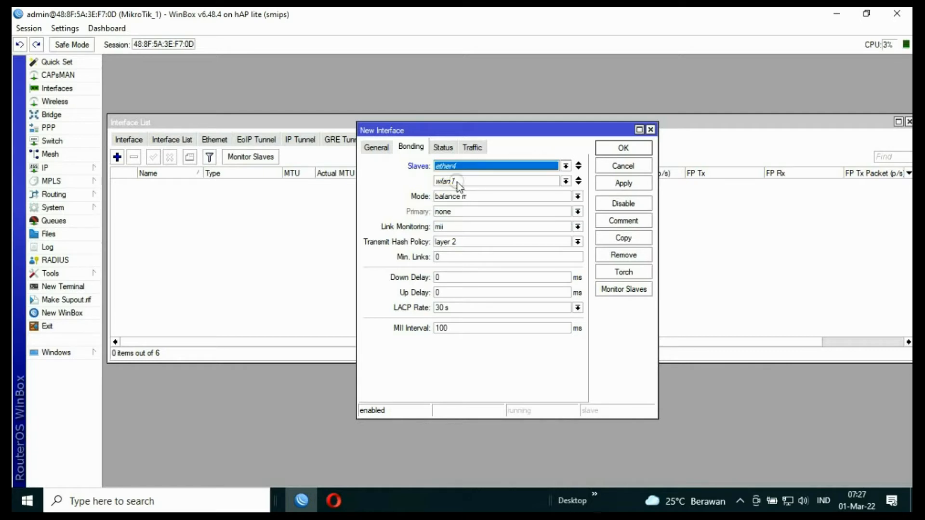
{"action": "left_click", "coordinate": [462, 168]}
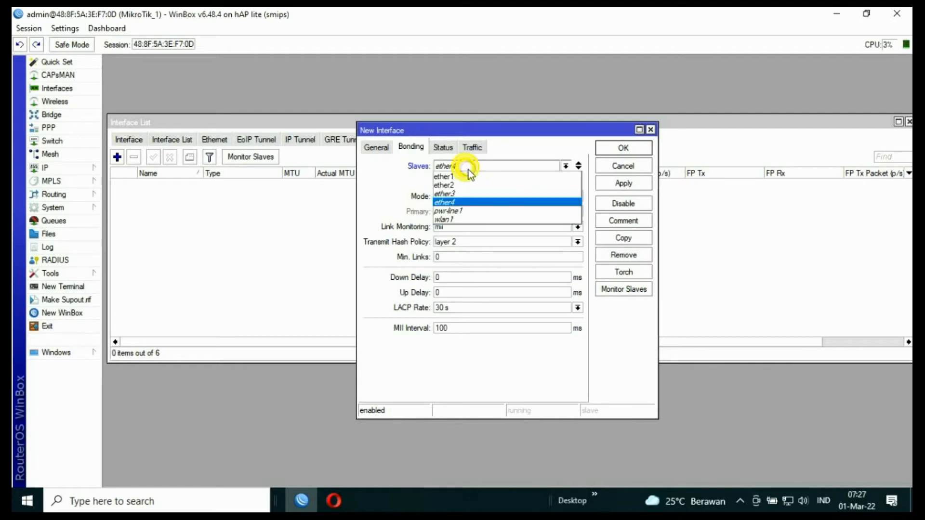
{"action": "left_click", "coordinate": [460, 194]}
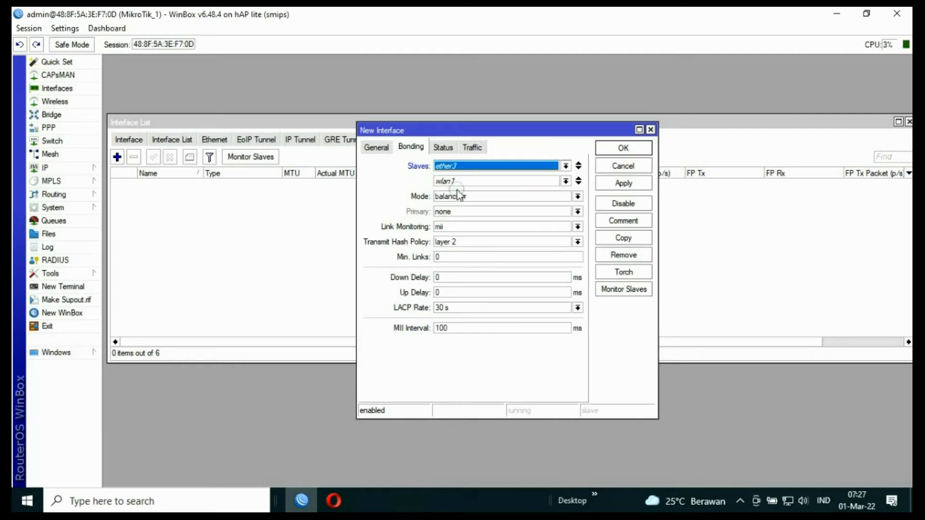
{"action": "left_click", "coordinate": [565, 180]}
{"action": "left_click", "coordinate": [455, 218]}
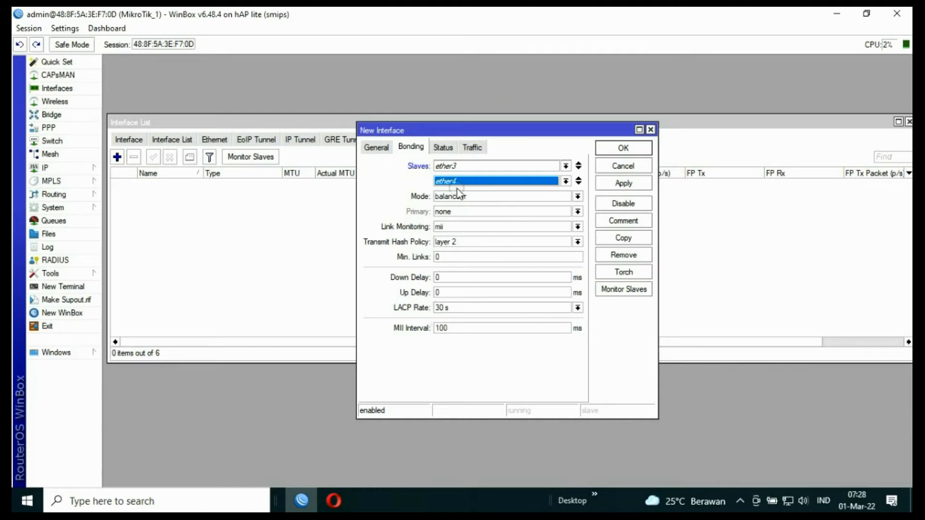
{"action": "left_click", "coordinate": [623, 183]}
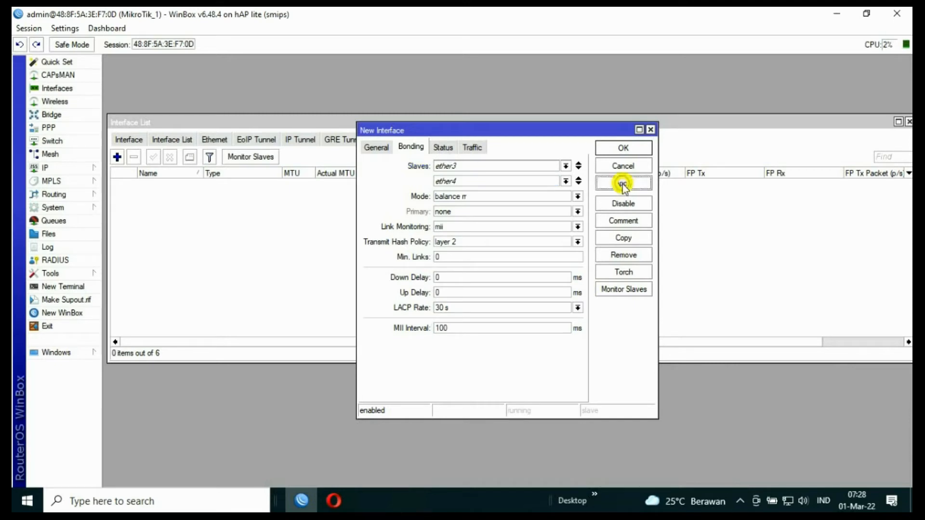
{"action": "left_click", "coordinate": [622, 148]}
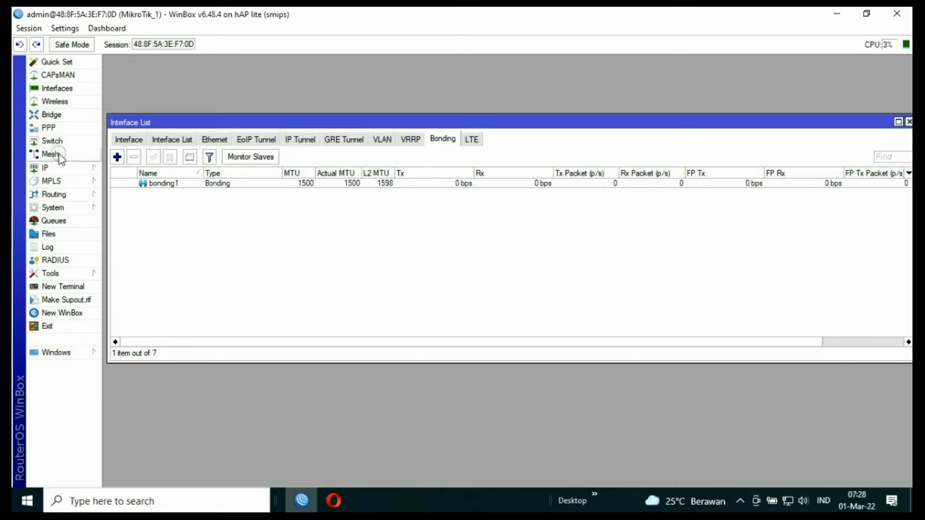
Step: Add the IP address 10.10.10.1/24 on interface bonding1 and save it
{"action": "left_click", "coordinate": [48, 167]}
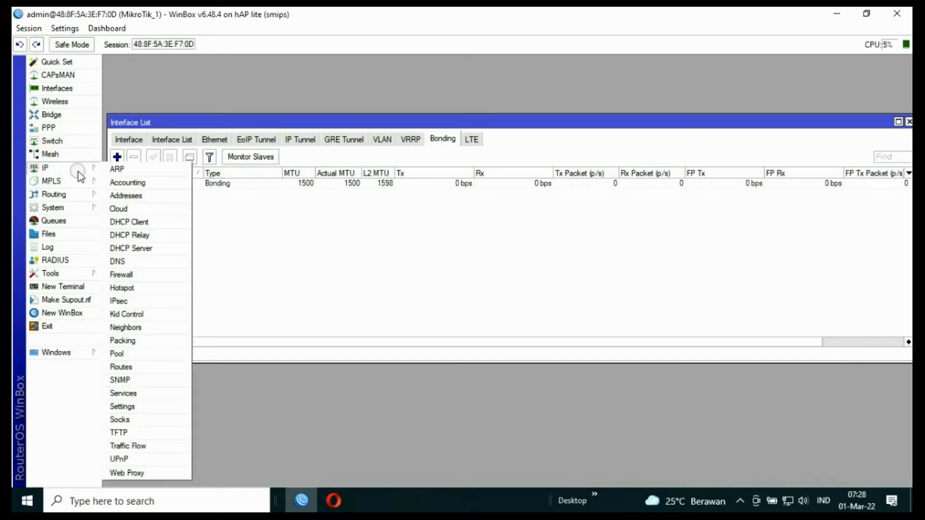
{"action": "left_click", "coordinate": [128, 202]}
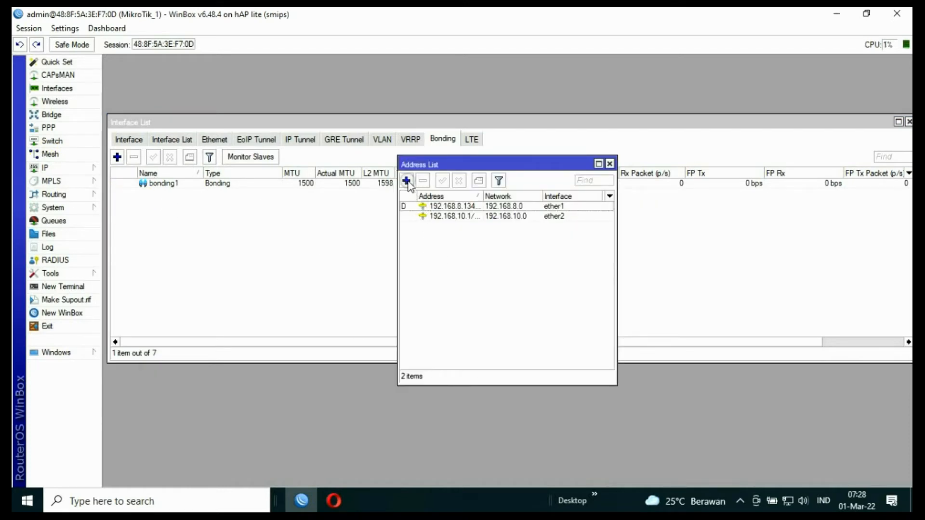
{"action": "left_click", "coordinate": [406, 181]}
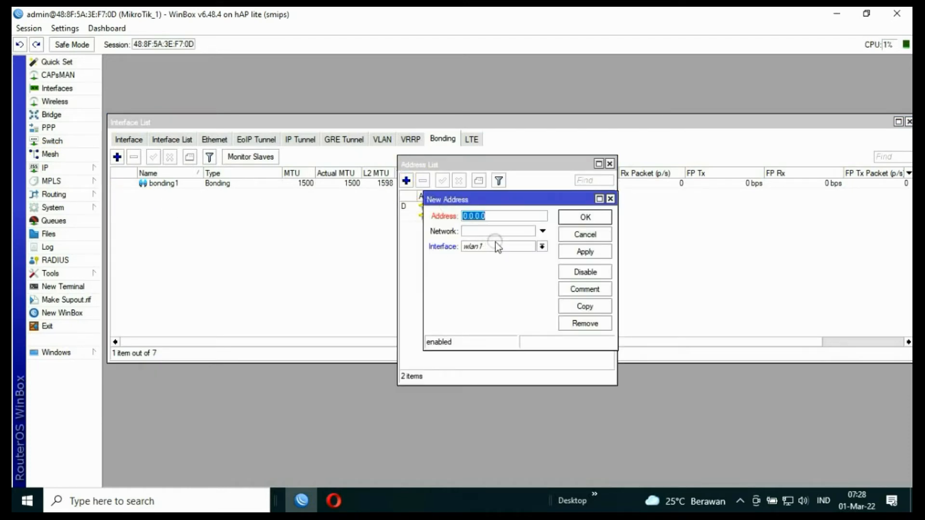
{"action": "type", "text": "10.10.10.1/2"}
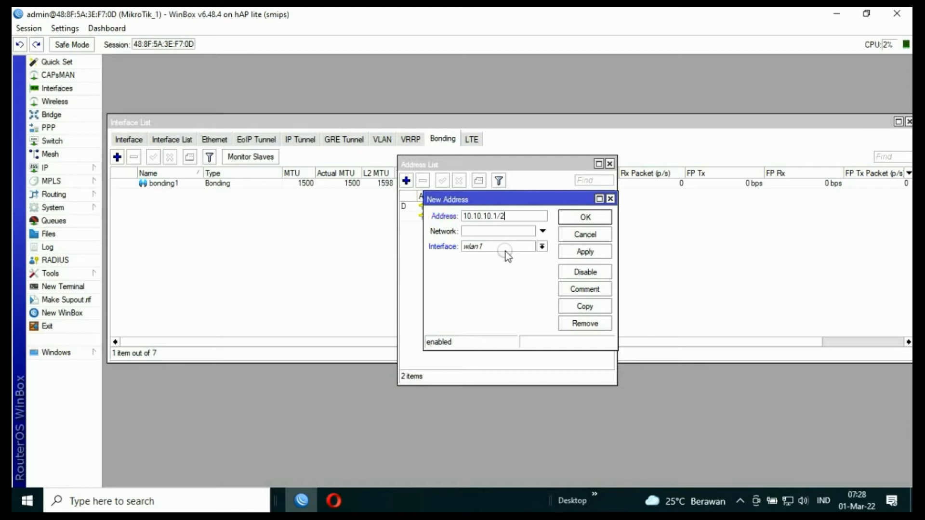
{"action": "type", "text": "4"}
{"action": "left_click", "coordinate": [541, 247]}
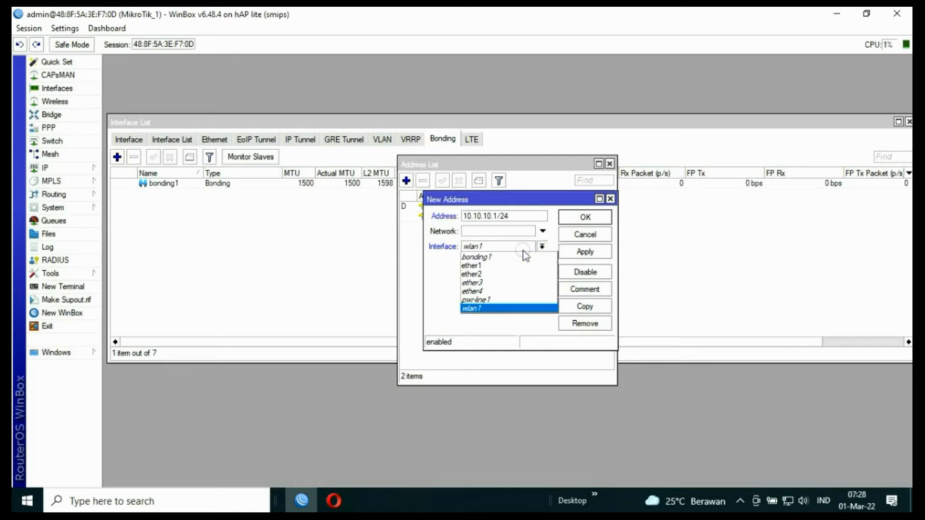
{"action": "left_click", "coordinate": [481, 257]}
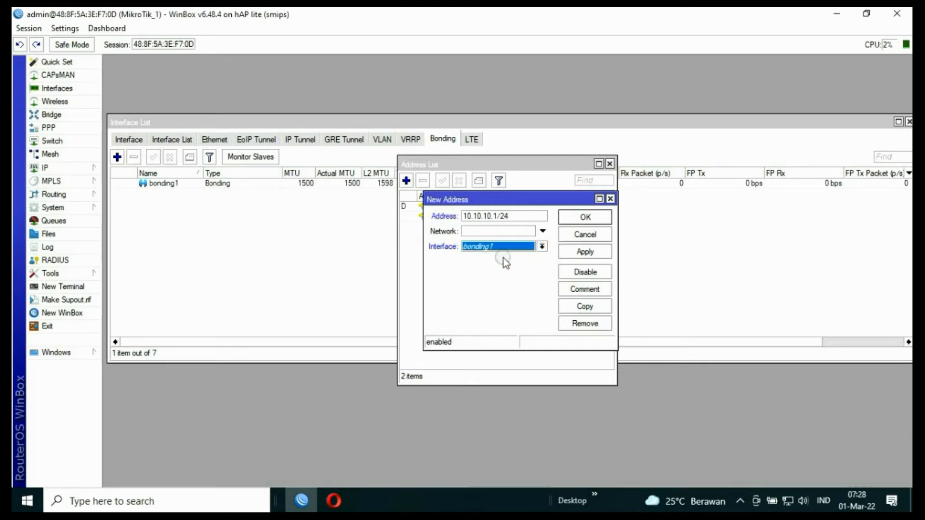
{"action": "left_click", "coordinate": [584, 250]}
{"action": "left_click", "coordinate": [584, 217]}
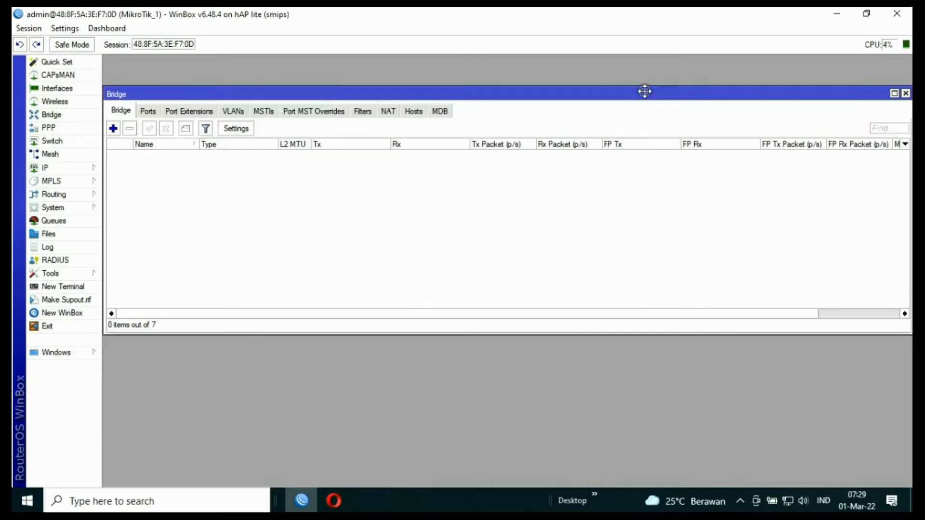
Step: Create a new bridge interface with the default name and settings and save it
{"action": "left_click", "coordinate": [114, 129]}
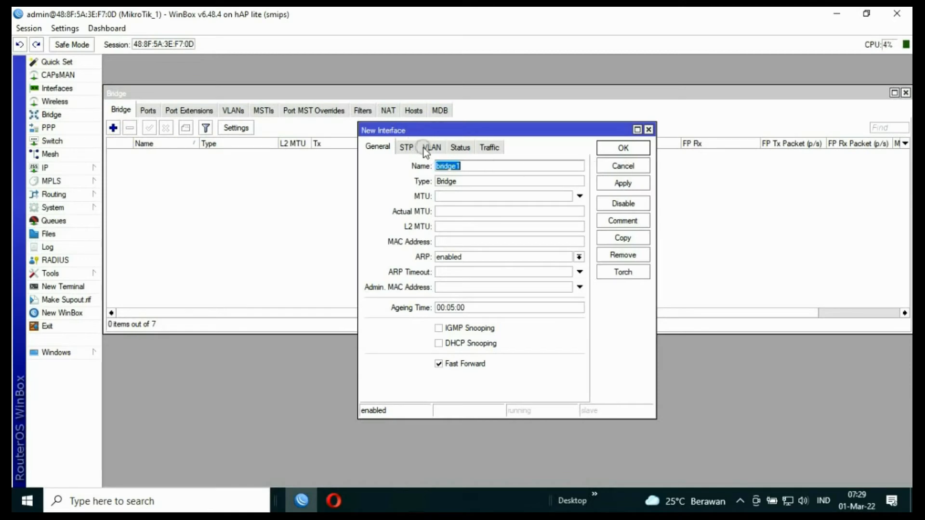
{"action": "left_click", "coordinate": [623, 184]}
{"action": "left_click", "coordinate": [621, 148]}
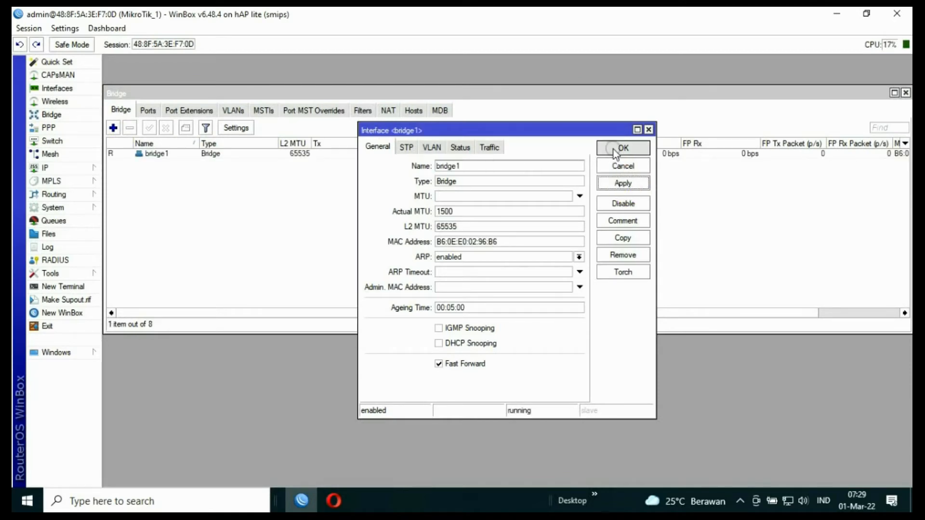
Step: Add bonding1 as a port of bridge1 and save the port
{"action": "left_click", "coordinate": [149, 112]}
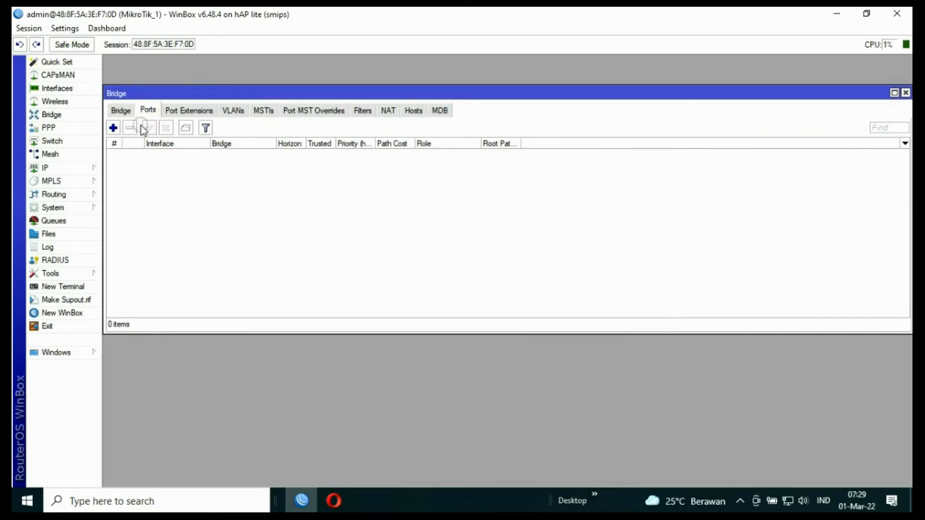
{"action": "left_click", "coordinate": [115, 128]}
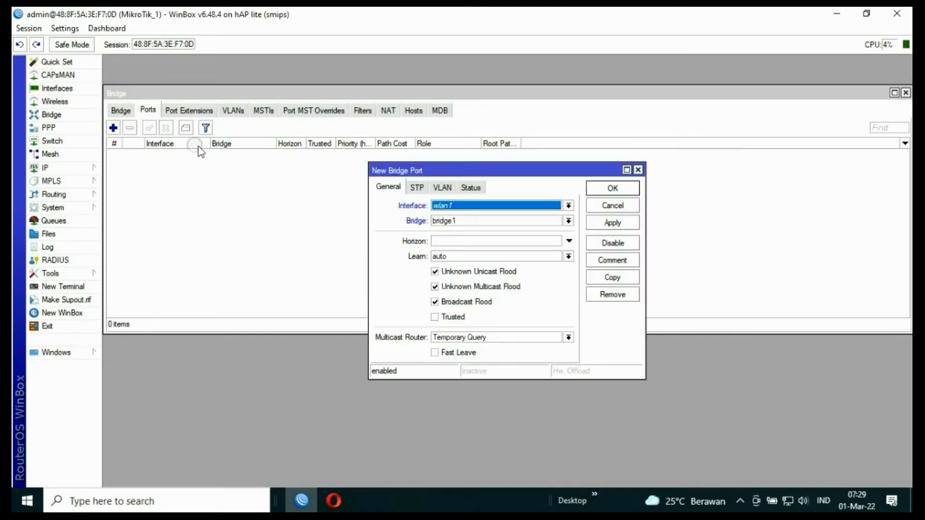
{"action": "left_click", "coordinate": [516, 210]}
{"action": "left_click", "coordinate": [511, 222]}
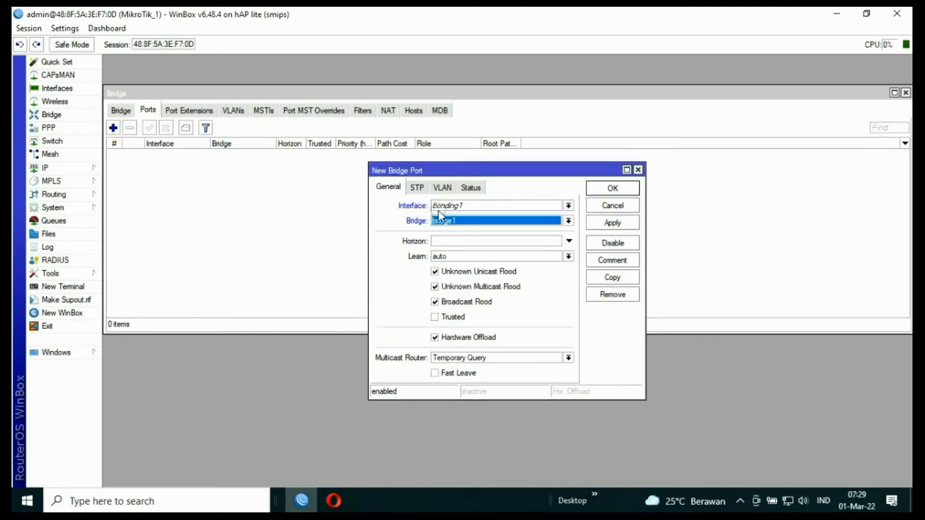
{"action": "left_click", "coordinate": [613, 223]}
{"action": "left_click", "coordinate": [609, 188]}
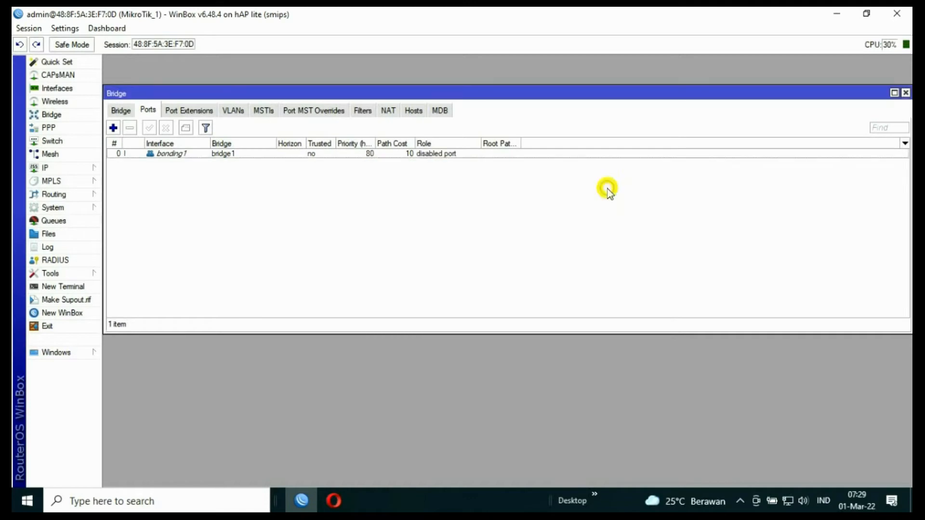
Step: Add ether1 as a port of bridge1, save the port, check the bridge list and close the bridge window
{"action": "left_click", "coordinate": [113, 128]}
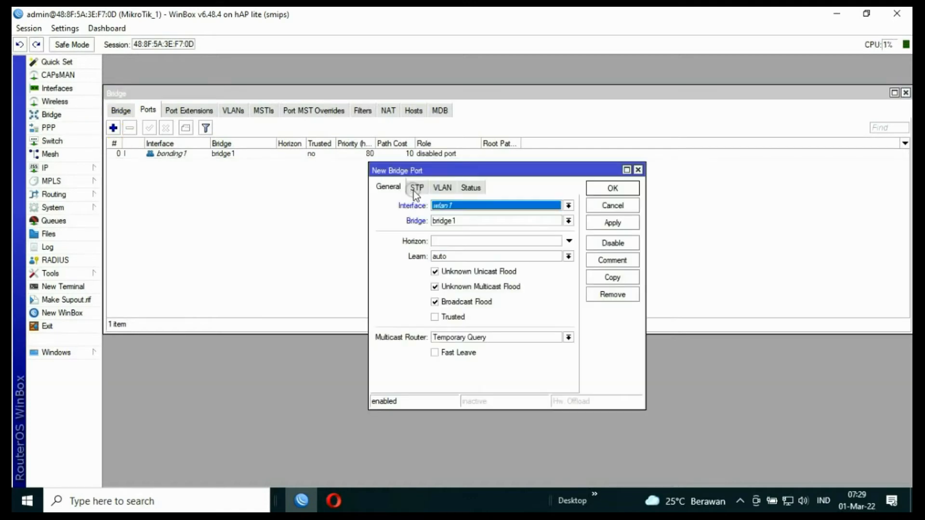
{"action": "left_click", "coordinate": [568, 220]}
{"action": "left_click", "coordinate": [568, 206]}
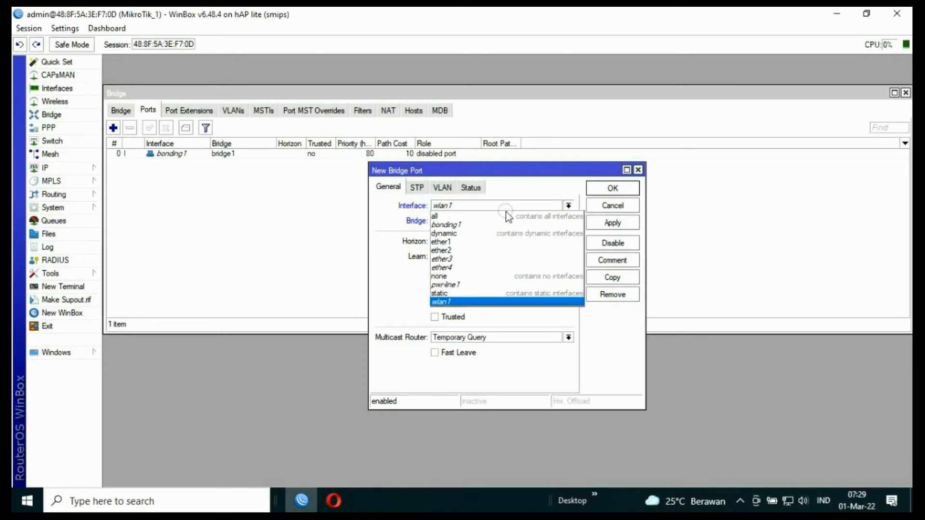
{"action": "left_click", "coordinate": [466, 242]}
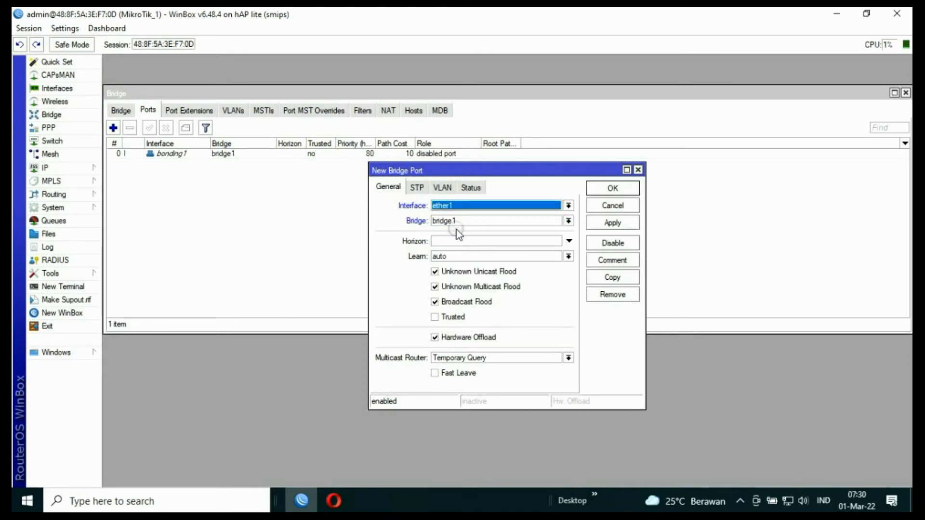
{"action": "left_click", "coordinate": [611, 224]}
{"action": "left_click", "coordinate": [612, 188]}
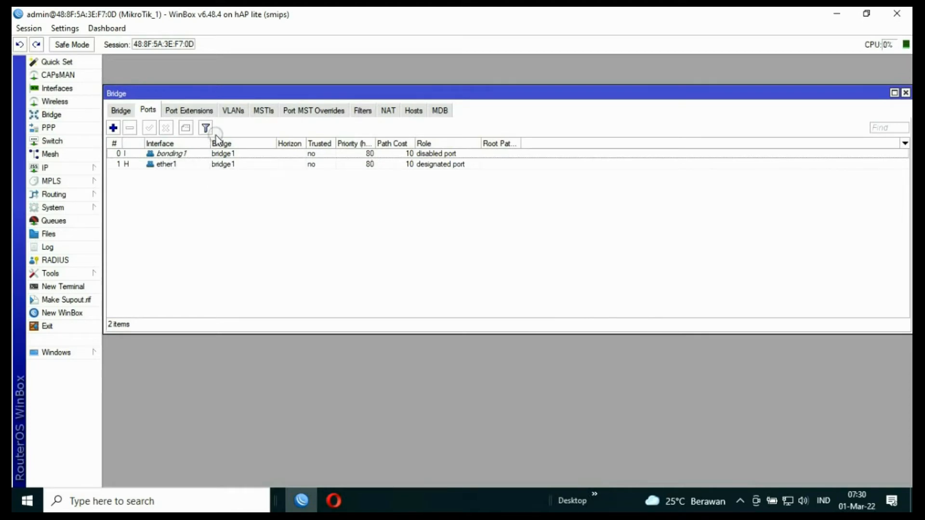
{"action": "left_click", "coordinate": [125, 115]}
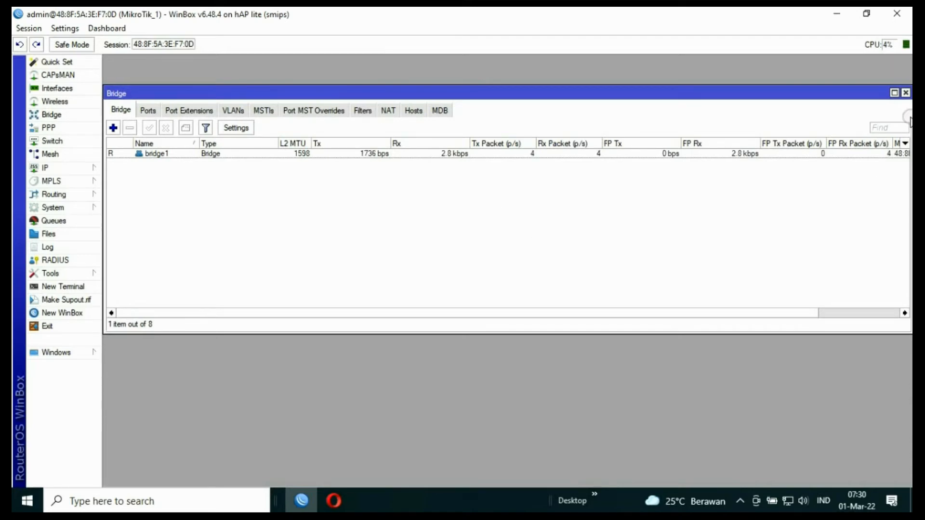
{"action": "left_click", "coordinate": [906, 93]}
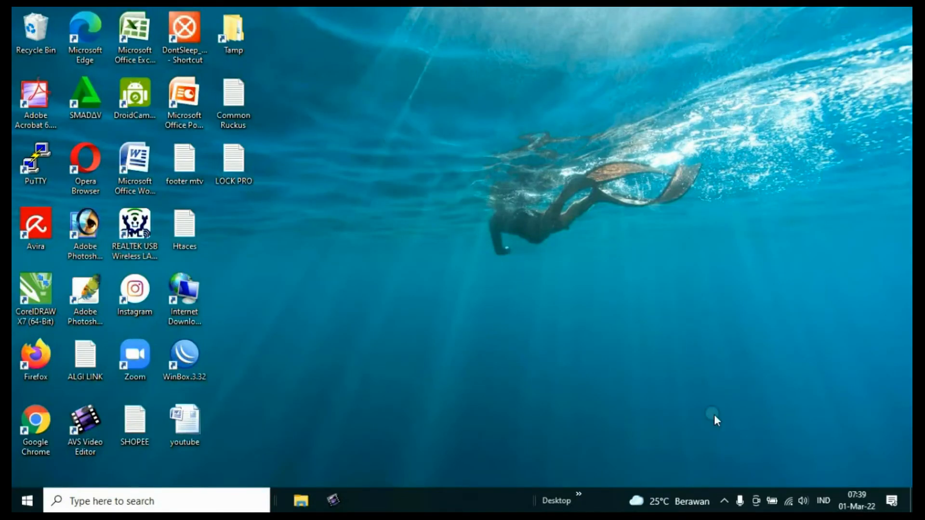
Step: Check the PC's network connections, and connect to the RB450Gx4 router as admin in WinBox
{"action": "left_click", "coordinate": [793, 499]}
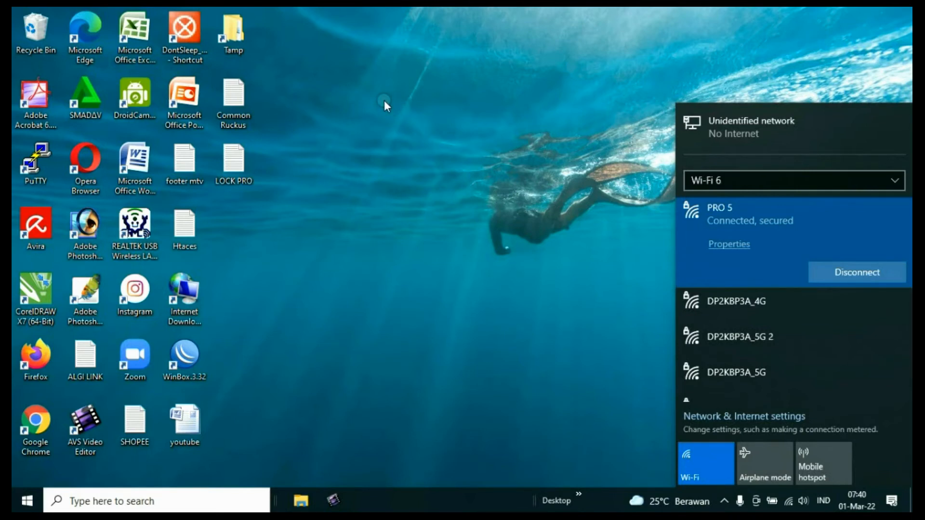
{"action": "left_click", "coordinate": [459, 177]}
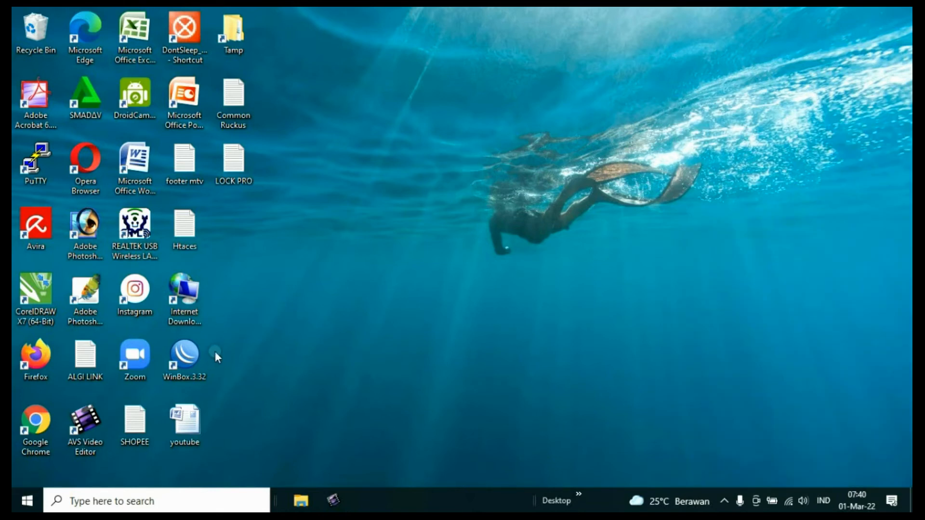
{"action": "double_click", "coordinate": [185, 357]}
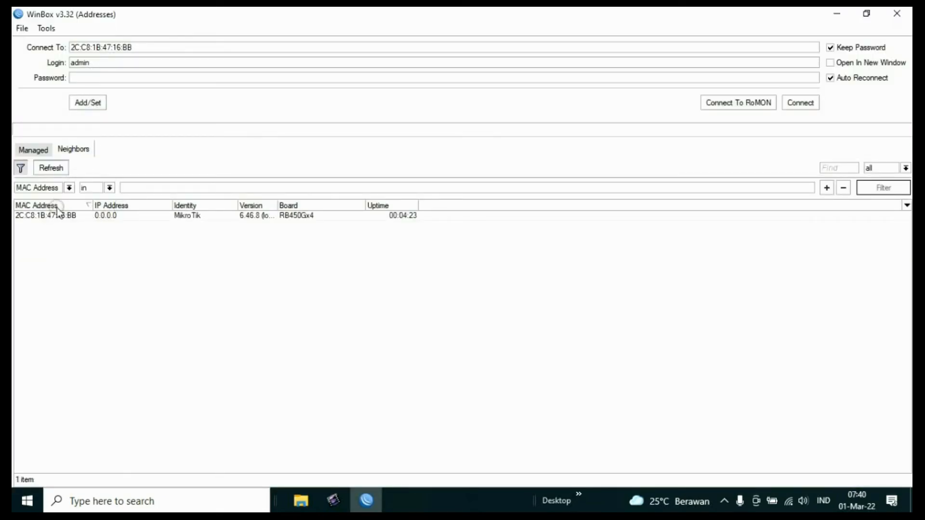
{"action": "left_click", "coordinate": [46, 216]}
{"action": "left_click", "coordinate": [802, 105]}
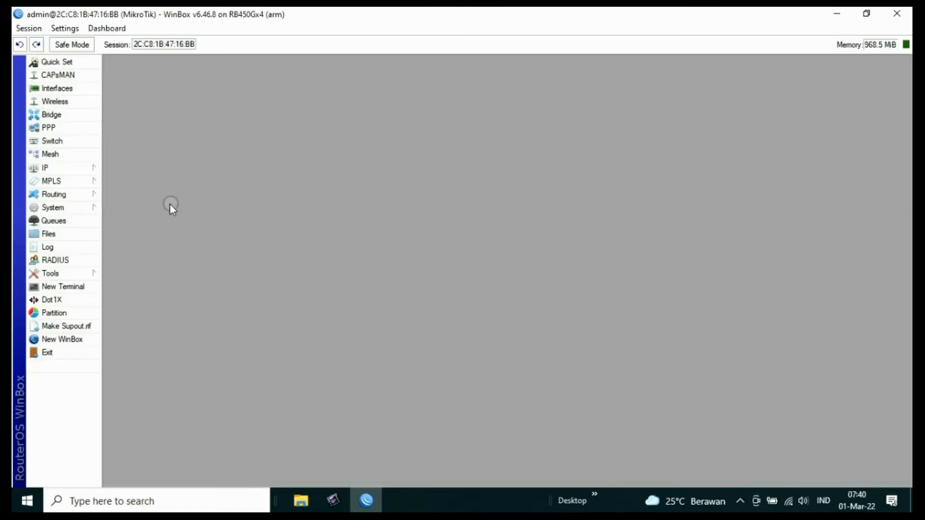
Step: Open the router's IP address list and examine the details of the dynamic address on ether2
{"action": "left_click", "coordinate": [50, 173]}
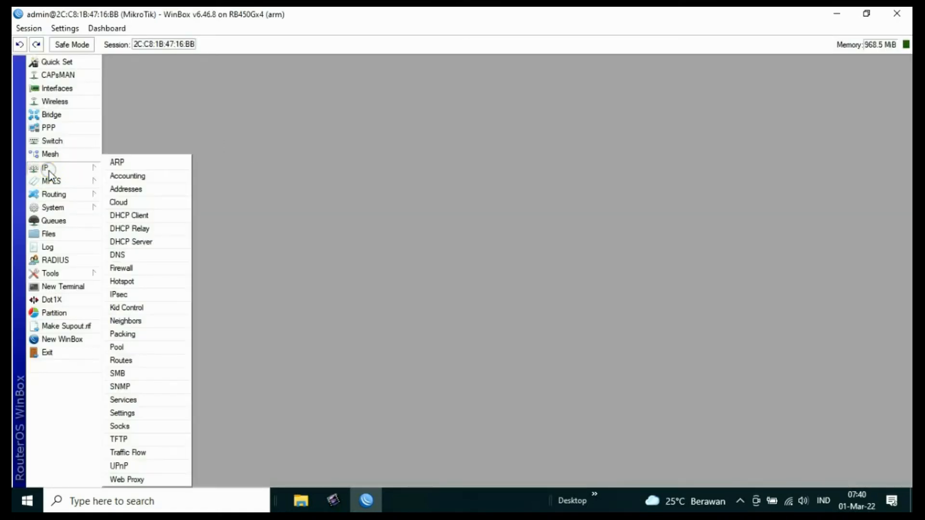
{"action": "left_click", "coordinate": [142, 194]}
{"action": "left_click", "coordinate": [139, 216]}
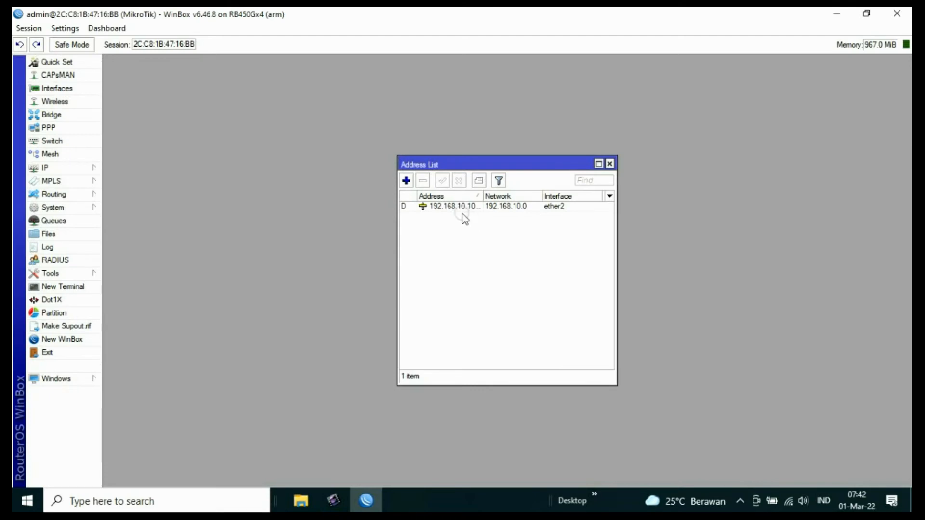
{"action": "left_click", "coordinate": [416, 212]}
{"action": "left_click", "coordinate": [513, 211]}
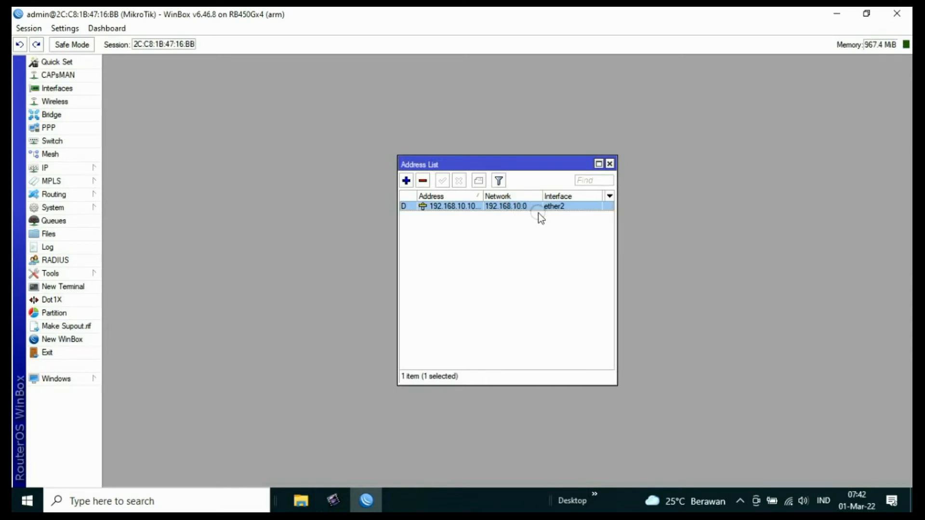
{"action": "double_click", "coordinate": [532, 209]}
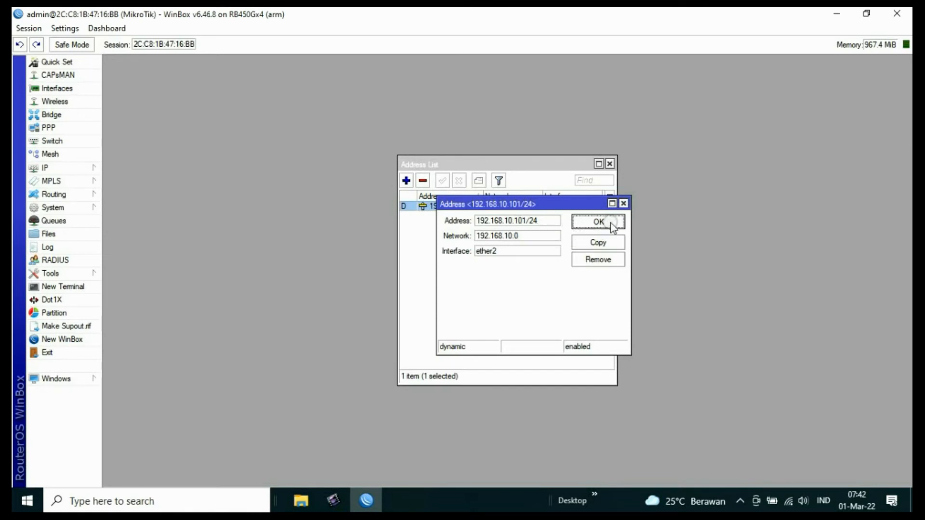
{"action": "left_click", "coordinate": [623, 203]}
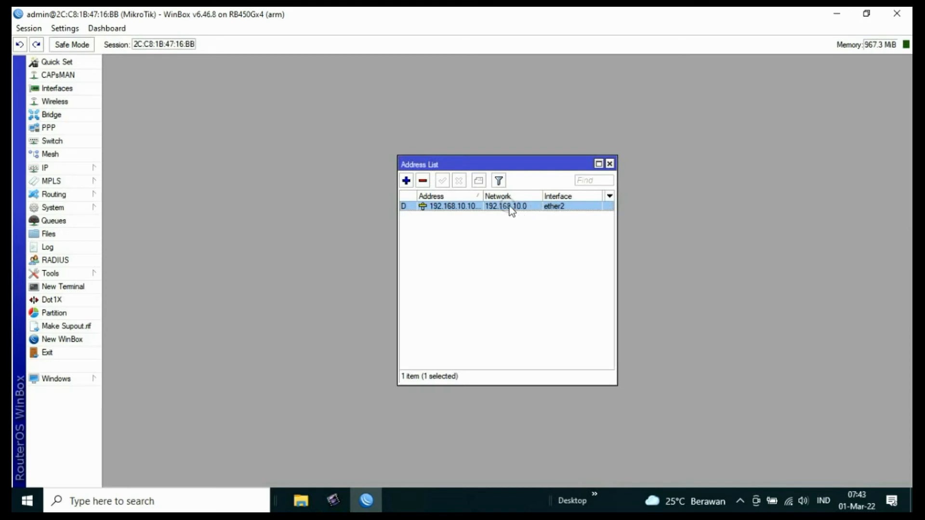
Step: Add the IP address 192.168.30.1/24 on interface ether3, save it and close the address list
{"action": "left_click", "coordinate": [406, 181]}
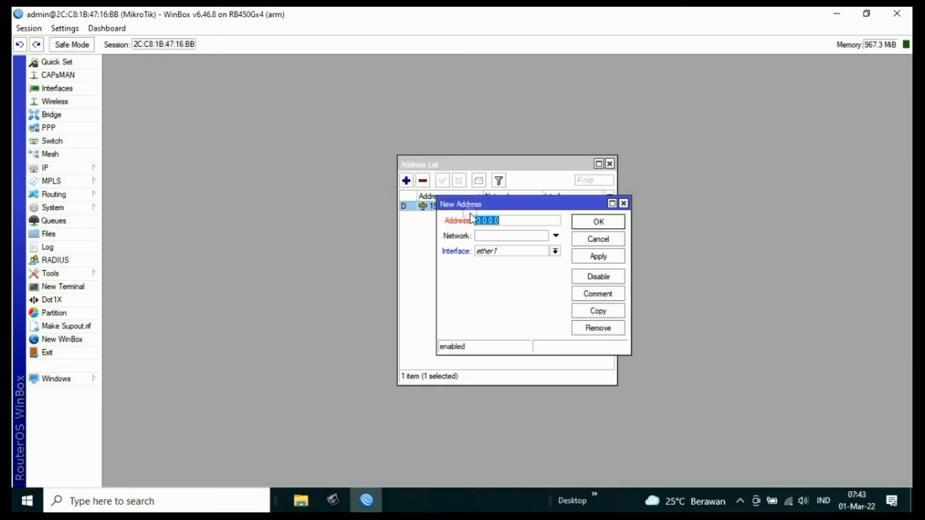
{"action": "left_click", "coordinate": [555, 251]}
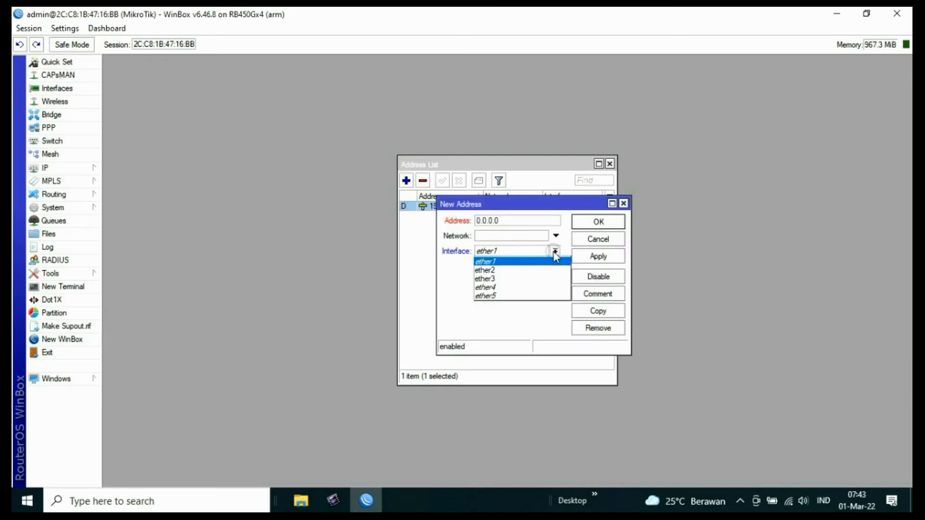
{"action": "left_click", "coordinate": [498, 277]}
{"action": "left_click", "coordinate": [503, 221]}
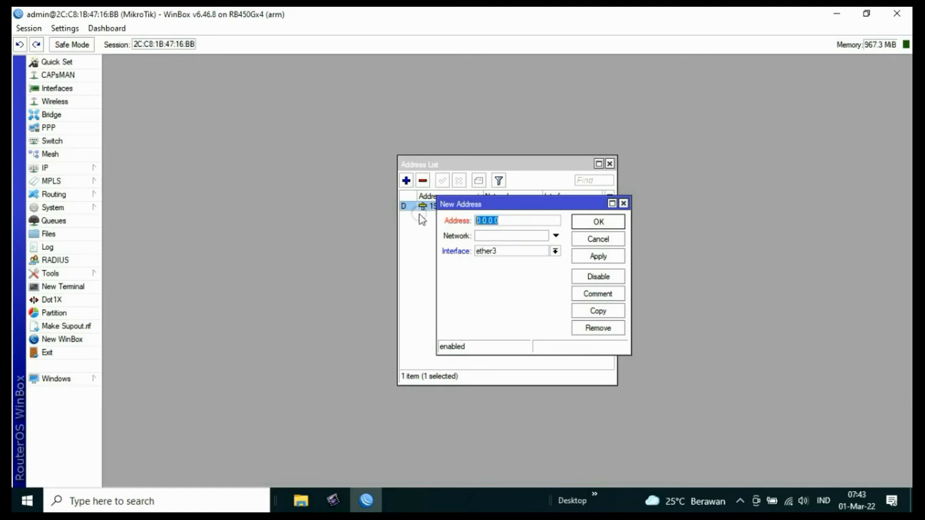
{"action": "type", "text": "19"}
{"action": "type", "text": "2"}
{"action": "type", "text": ".16"}
{"action": "type", "text": "8"}
{"action": "type", "text": ".2"}
{"action": "type", "text": "0"}
{"action": "key", "text": "BackSpace"}
{"action": "key", "text": "BackSpace"}
{"action": "type", "text": "30.1"}
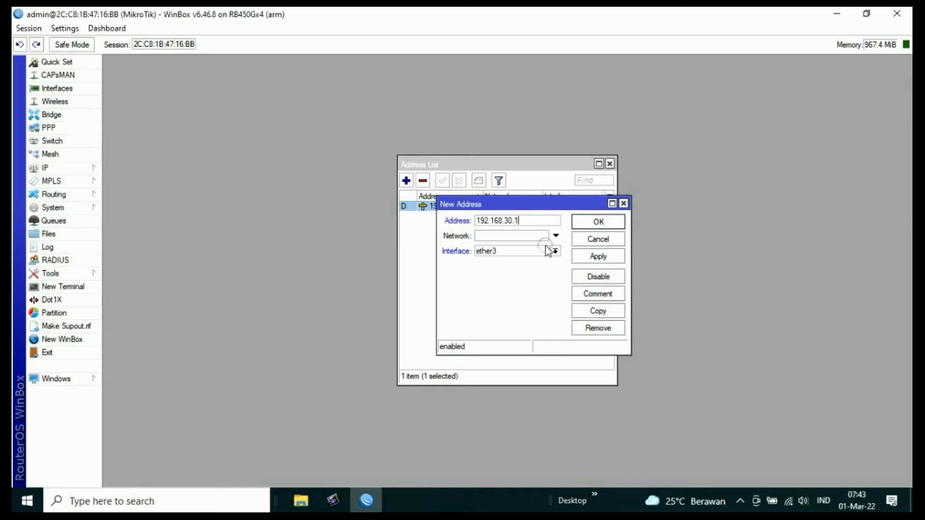
{"action": "type", "text": "/24"}
{"action": "left_click", "coordinate": [597, 255]}
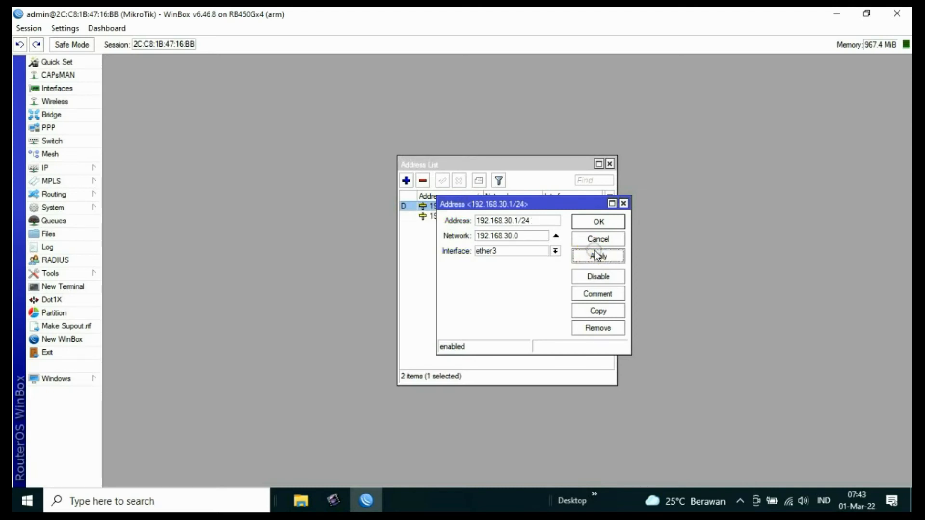
{"action": "left_click", "coordinate": [598, 221]}
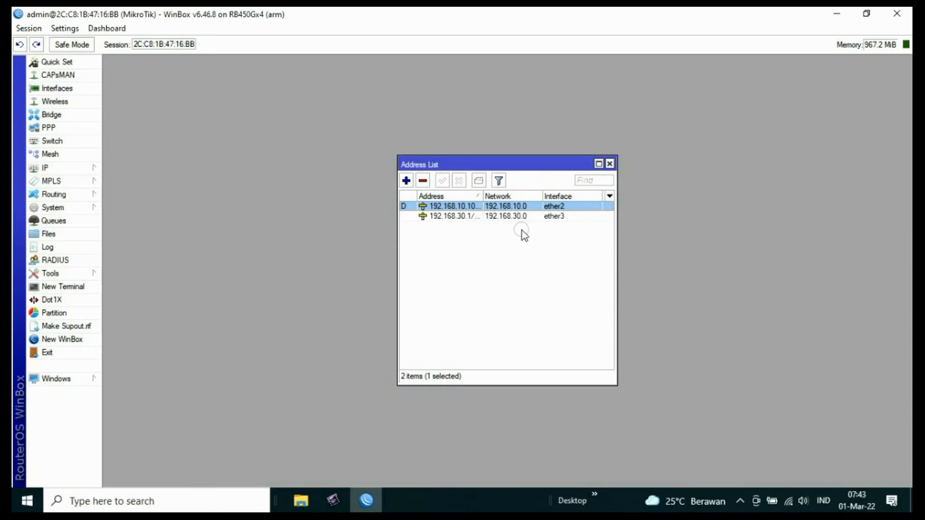
{"action": "left_click", "coordinate": [609, 163]}
Step: Enable Allow Remote Requests in the DNS settings and save them
{"action": "left_click", "coordinate": [68, 170]}
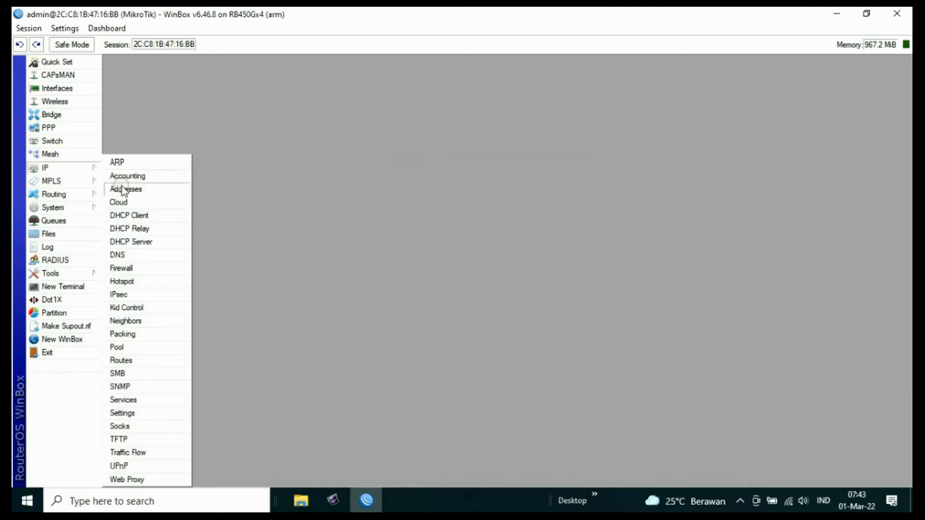
{"action": "left_click", "coordinate": [126, 254]}
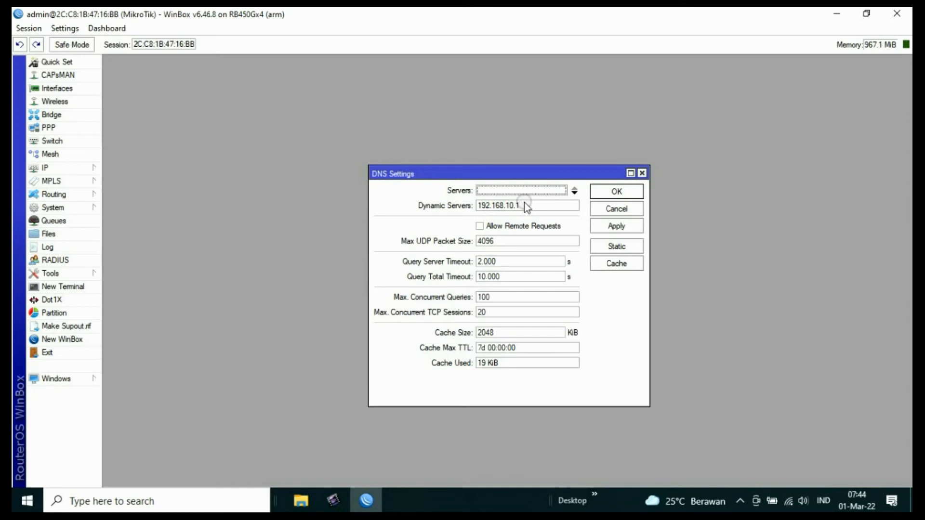
{"action": "double_click", "coordinate": [524, 206]}
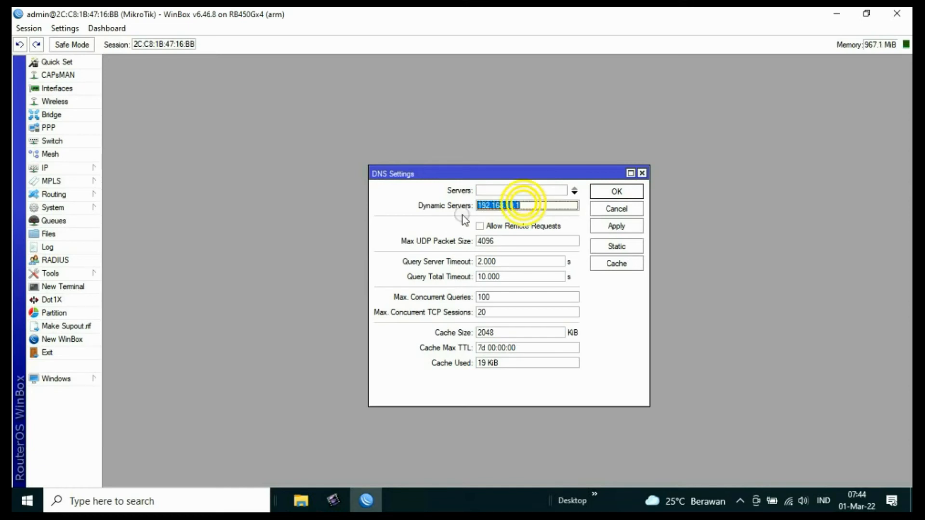
{"action": "left_click", "coordinate": [480, 226]}
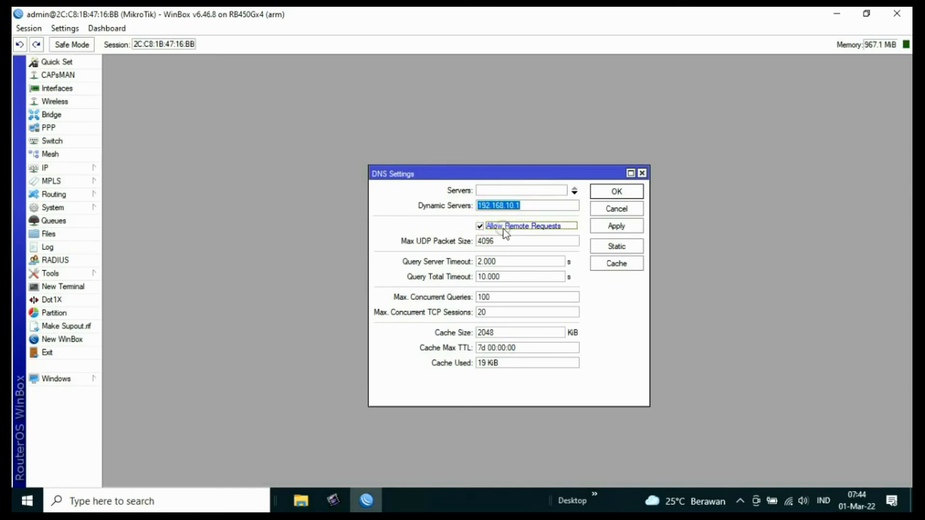
{"action": "left_click", "coordinate": [614, 226]}
{"action": "left_click", "coordinate": [616, 192]}
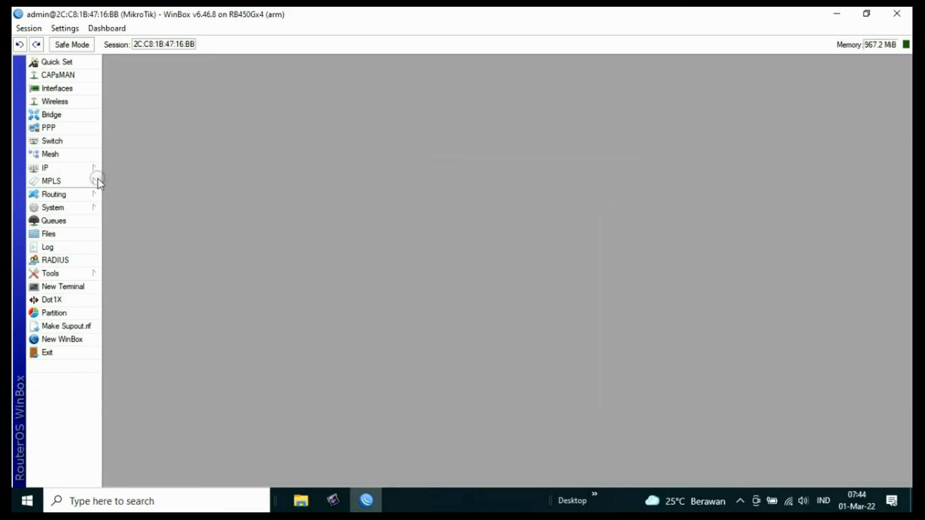
Step: Create a new firewall NAT rule with chain srcnat and out interface ether2
{"action": "left_click", "coordinate": [65, 169]}
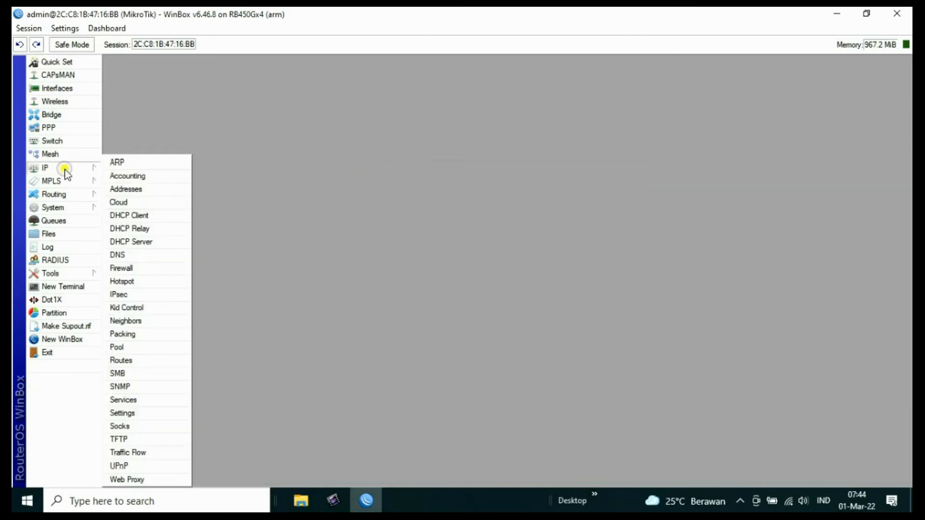
{"action": "left_click", "coordinate": [132, 266]}
{"action": "left_click", "coordinate": [259, 130]}
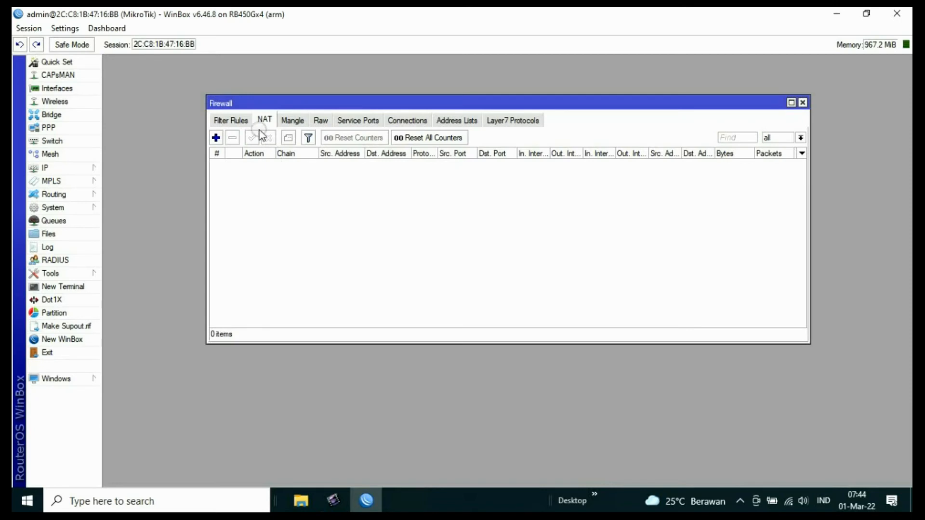
{"action": "left_click", "coordinate": [216, 138]}
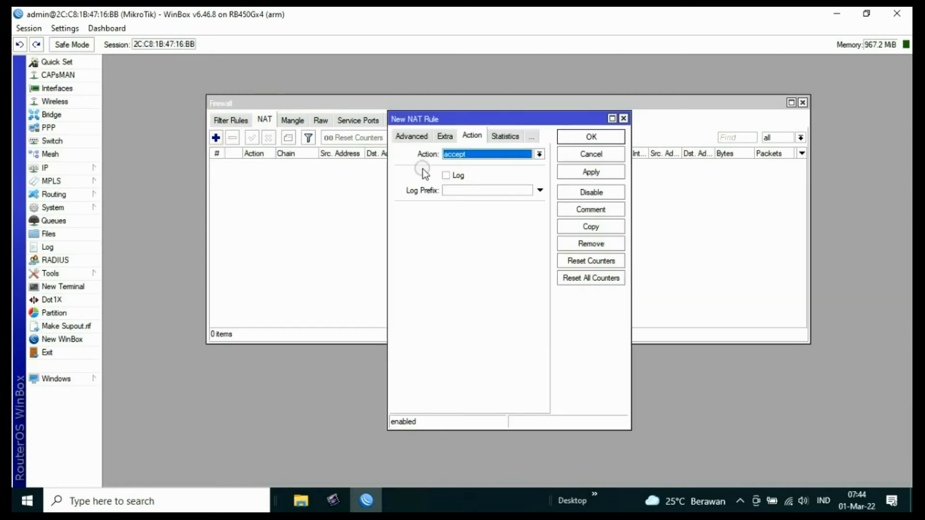
{"action": "left_click", "coordinate": [410, 137]}
{"action": "left_click", "coordinate": [407, 137]}
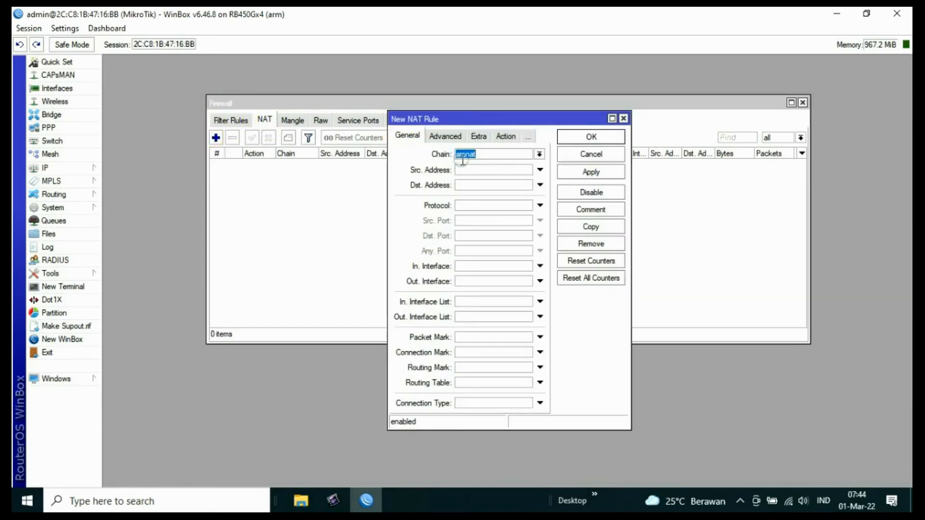
{"action": "left_click", "coordinate": [480, 155]}
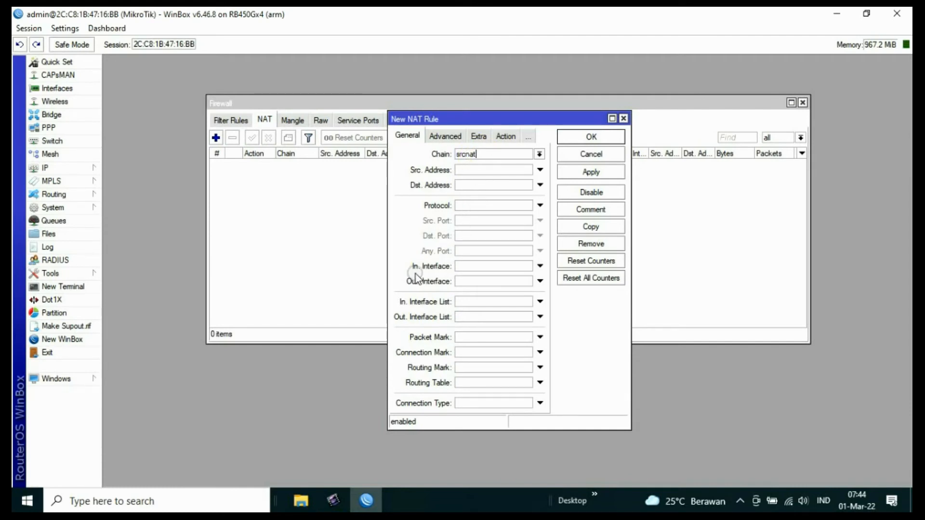
{"action": "left_click", "coordinate": [465, 282]}
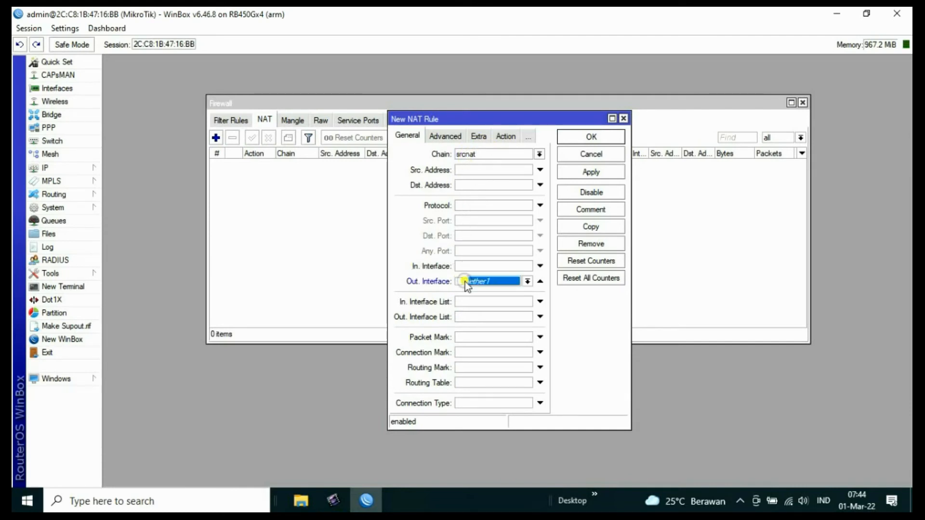
{"action": "left_click", "coordinate": [529, 283]}
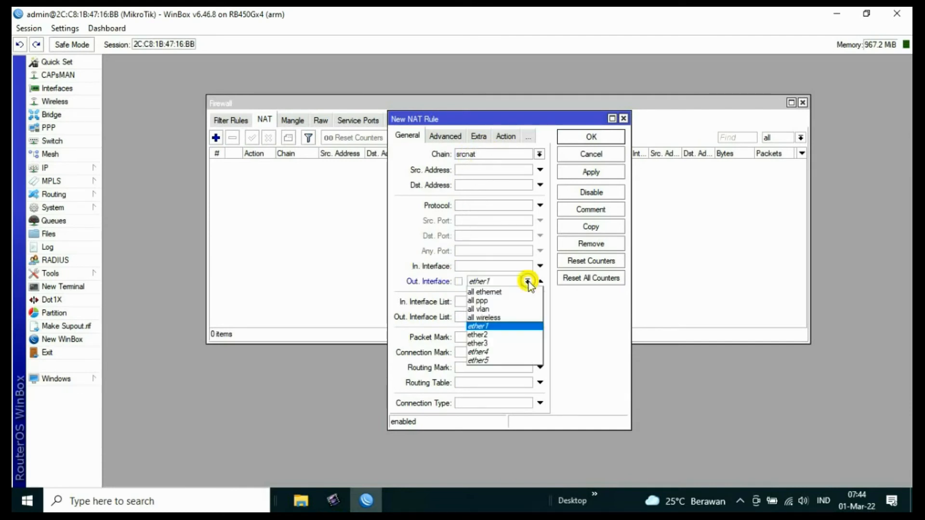
{"action": "left_click", "coordinate": [496, 334]}
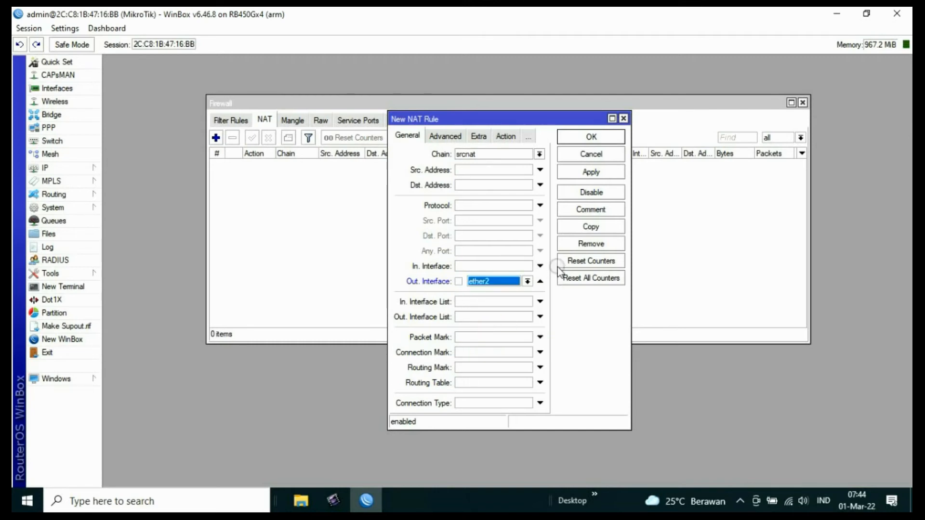
Step: Set the NAT rule's action to masquerade, save the rule and close the firewall window
{"action": "left_click", "coordinate": [504, 137]}
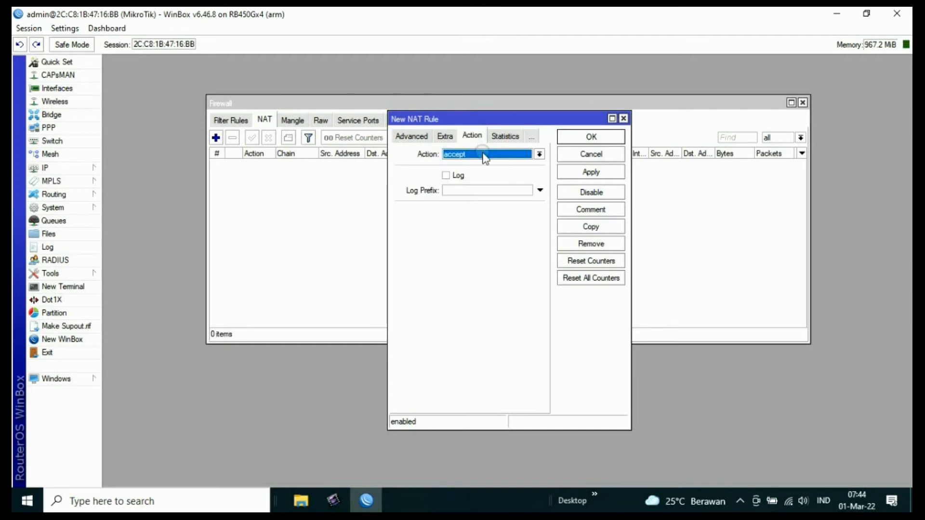
{"action": "left_click", "coordinate": [485, 158]}
{"action": "left_click", "coordinate": [464, 216]}
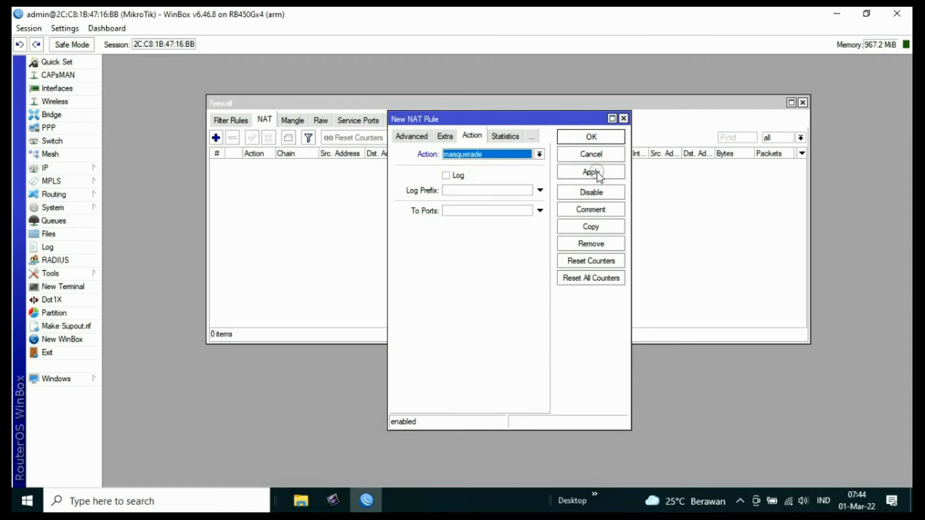
{"action": "left_click", "coordinate": [597, 173]}
{"action": "left_click", "coordinate": [590, 137]}
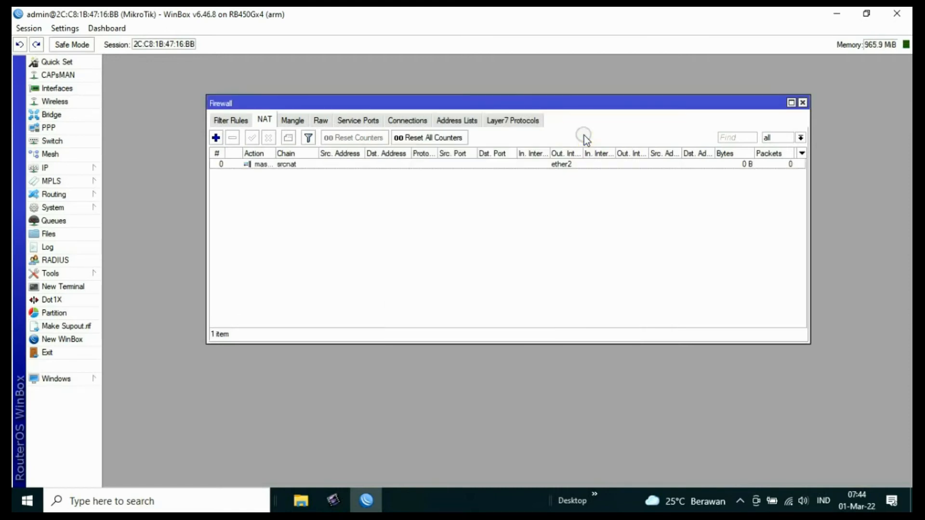
{"action": "left_click", "coordinate": [801, 102]}
Step: Ping google.com from a router terminal to test the internet connection, and close the terminal
{"action": "left_click", "coordinate": [68, 286]}
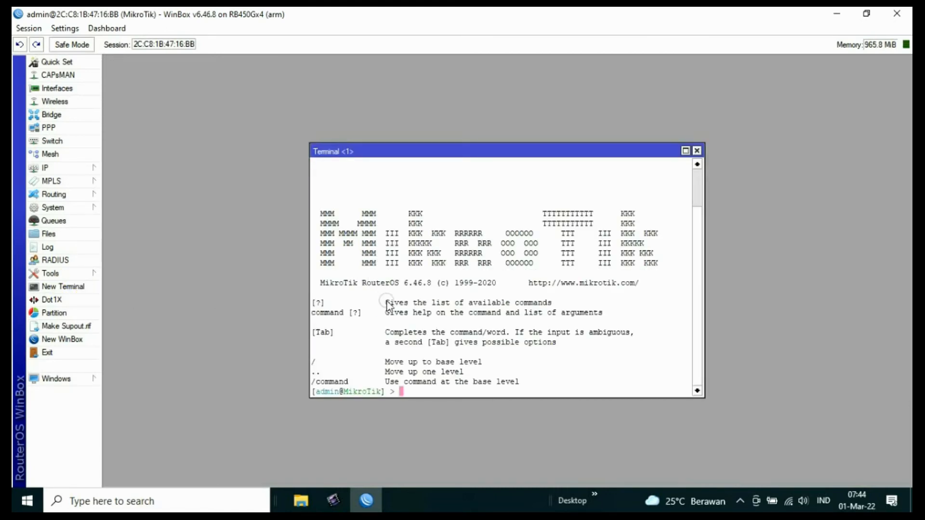
{"action": "type", "text": "ping"}
{"action": "type", "text": " goo"}
{"action": "type", "text": "gle.co"}
{"action": "type", "text": "m"}
{"action": "key", "text": "Return"}
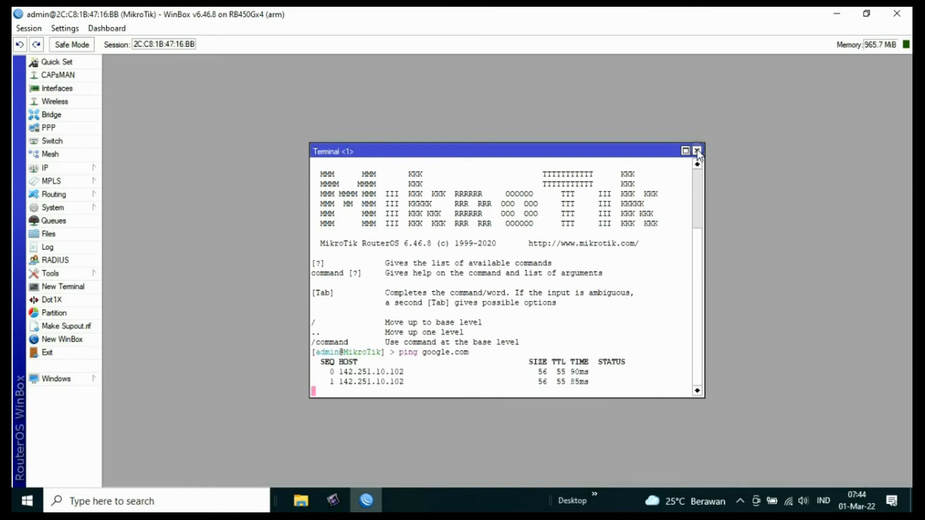
{"action": "left_click", "coordinate": [697, 151]}
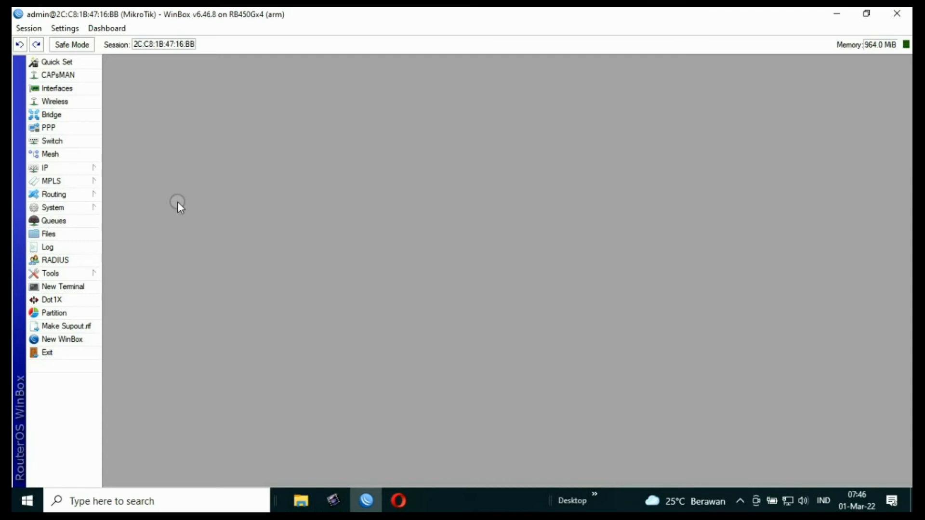
Step: Change the router's identity to MikroTik_2 and save it
{"action": "left_click", "coordinate": [57, 210]}
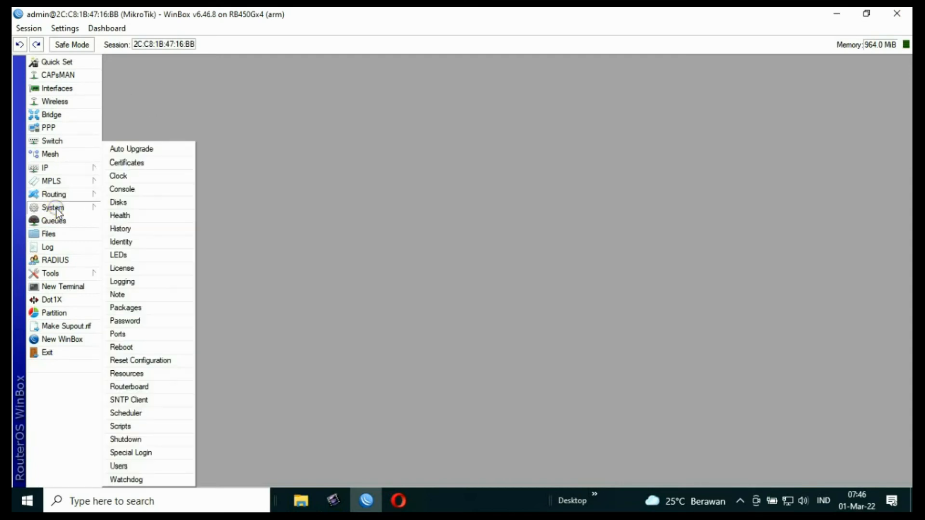
{"action": "left_click", "coordinate": [126, 241]}
{"action": "left_click", "coordinate": [498, 256]}
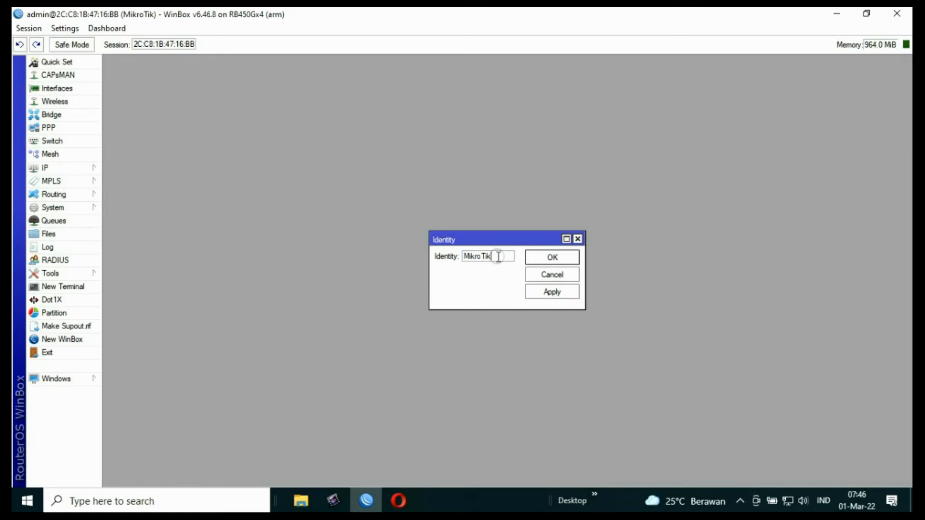
{"action": "type", "text": "_2"}
{"action": "left_click", "coordinate": [553, 291]}
{"action": "left_click", "coordinate": [552, 257]}
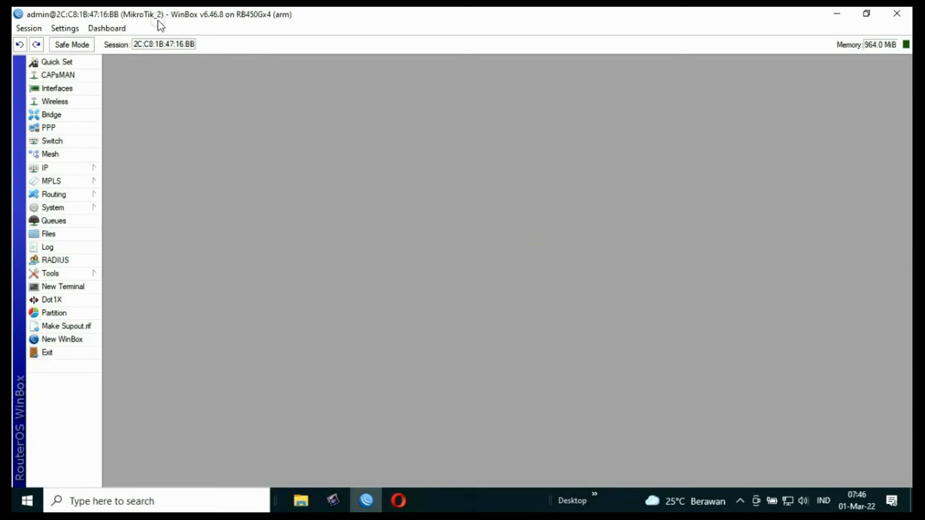
{"action": "left_click", "coordinate": [147, 105]}
Step: Create a new bonding interface with ether4 and ether5 as its slaves
{"action": "left_click", "coordinate": [70, 89]}
{"action": "left_click", "coordinate": [424, 174]}
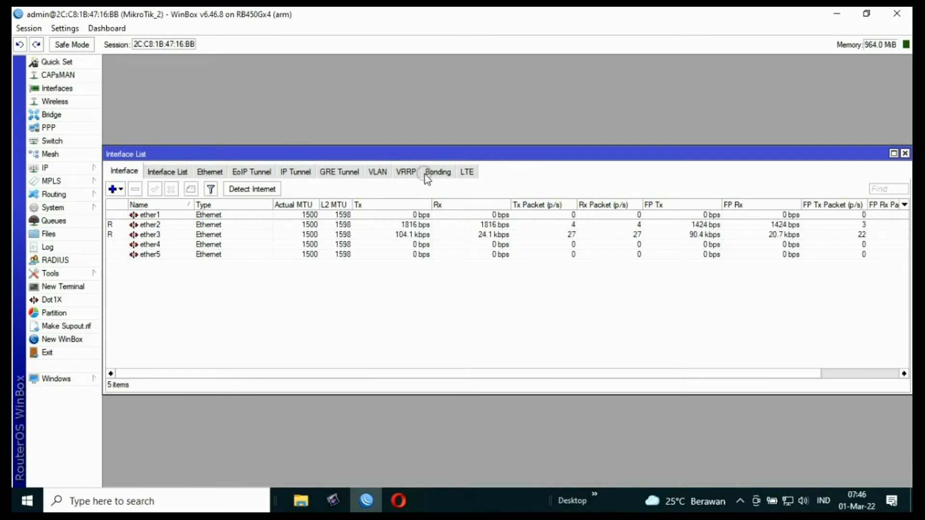
{"action": "left_click", "coordinate": [113, 189]}
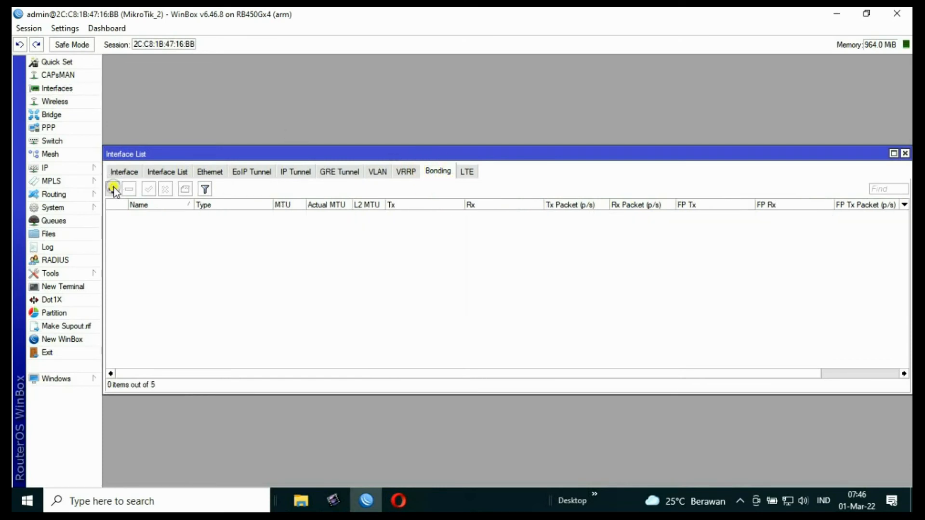
{"action": "left_click", "coordinate": [380, 149]}
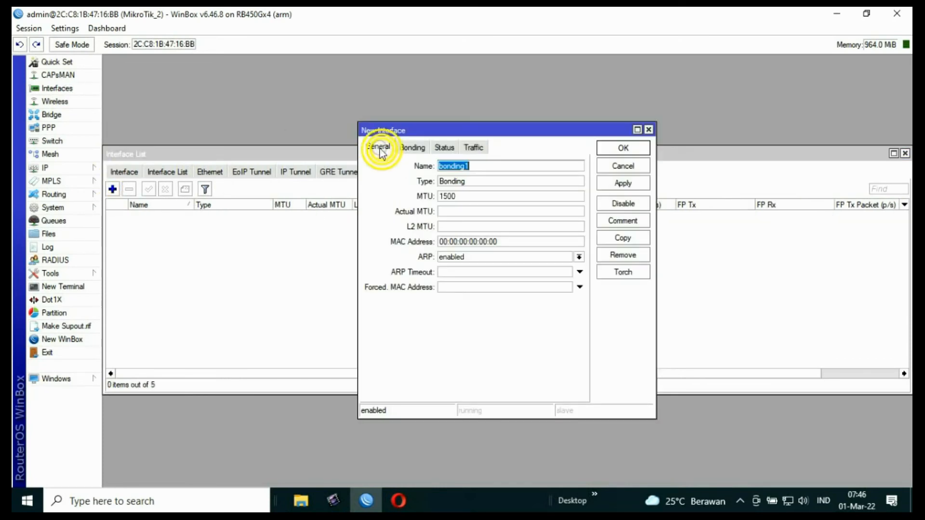
{"action": "left_click", "coordinate": [419, 149]}
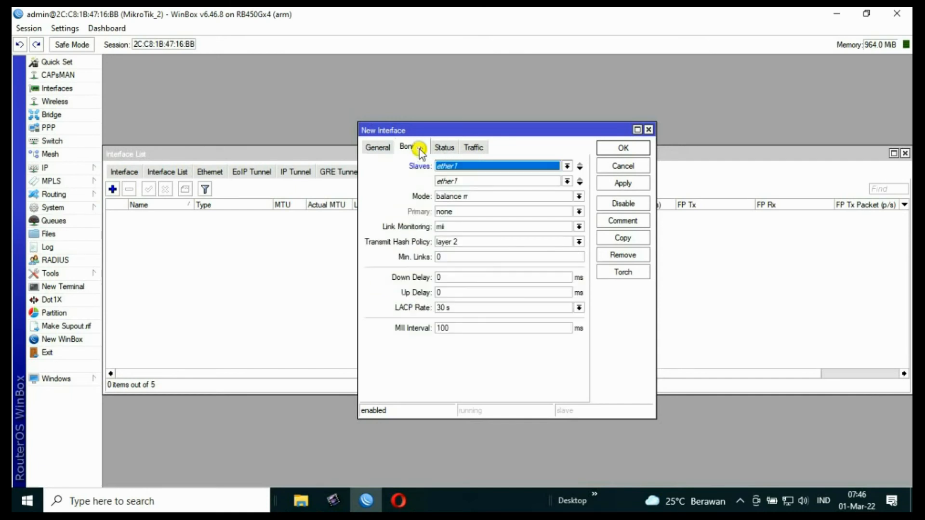
{"action": "left_click", "coordinate": [503, 166]}
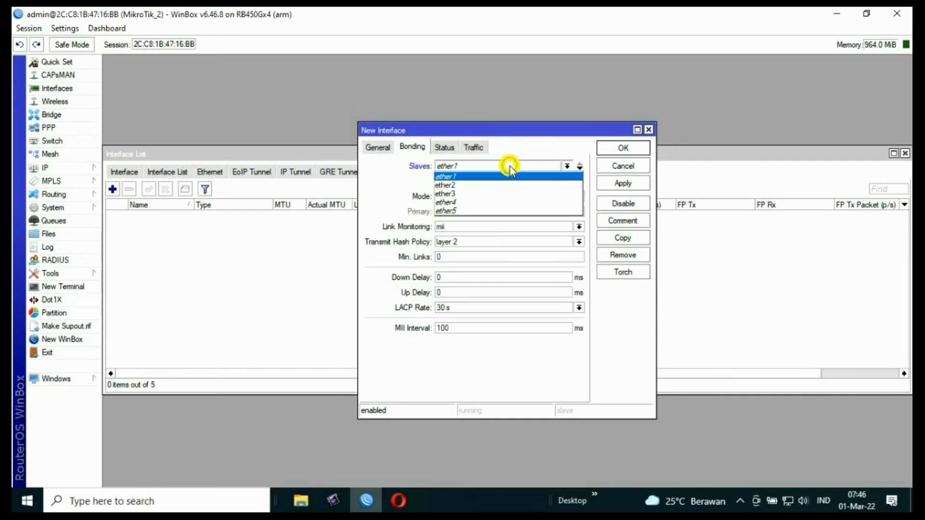
{"action": "left_click", "coordinate": [470, 202]}
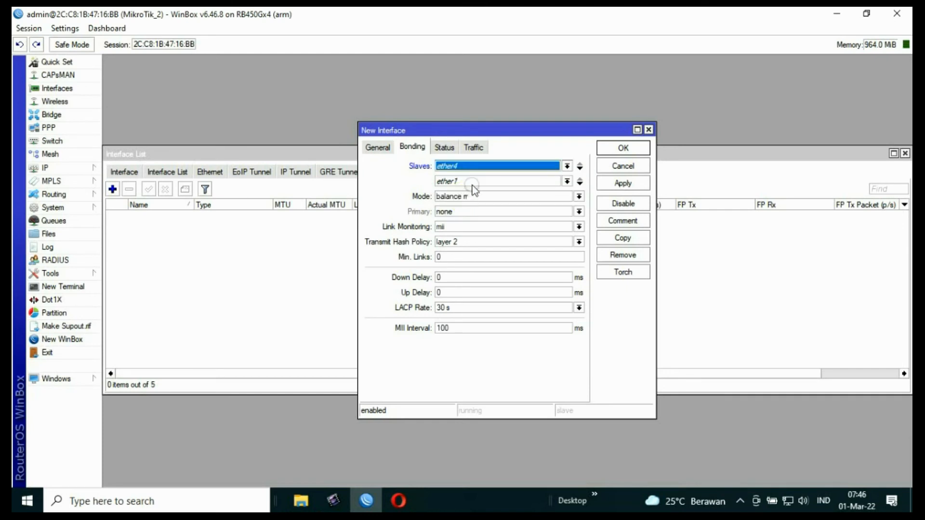
{"action": "left_click", "coordinate": [471, 182]}
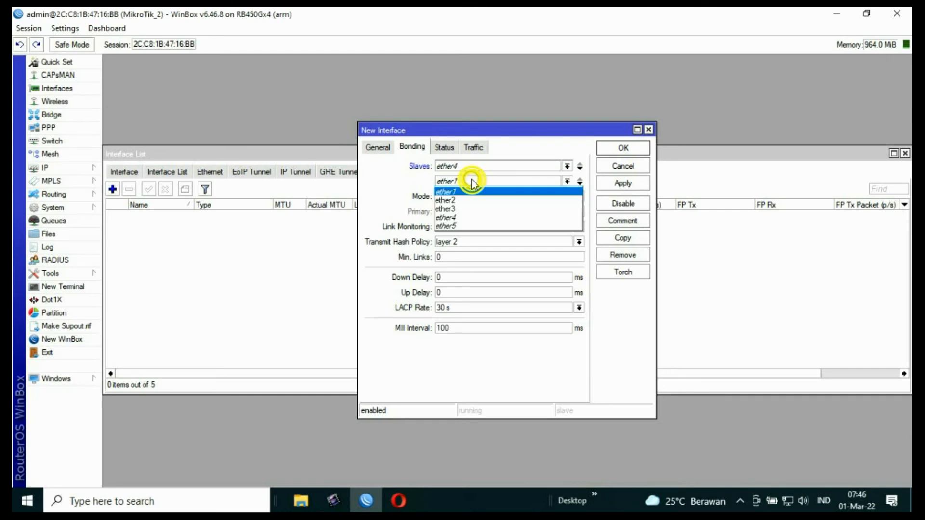
{"action": "left_click", "coordinate": [458, 227]}
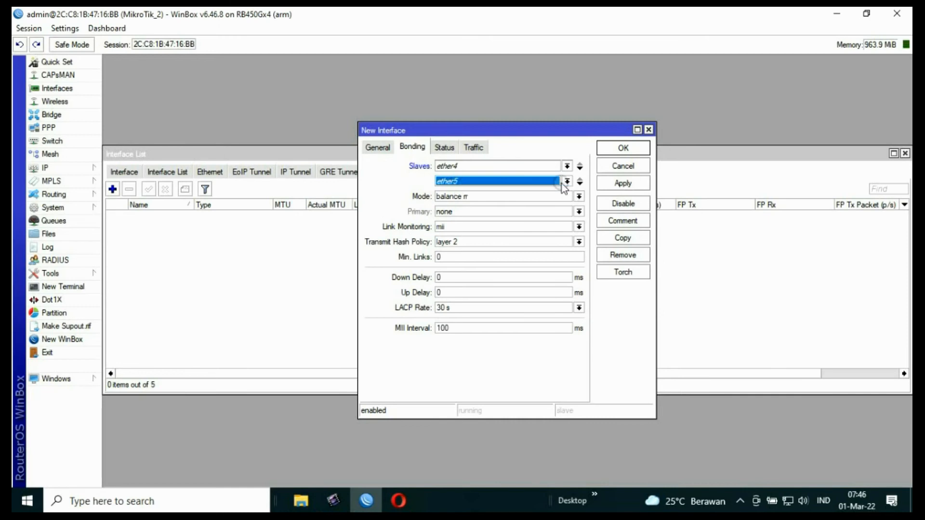
Step: Review the bonding interface's general settings, save the interface and move the interface list upward
{"action": "left_click", "coordinate": [378, 147]}
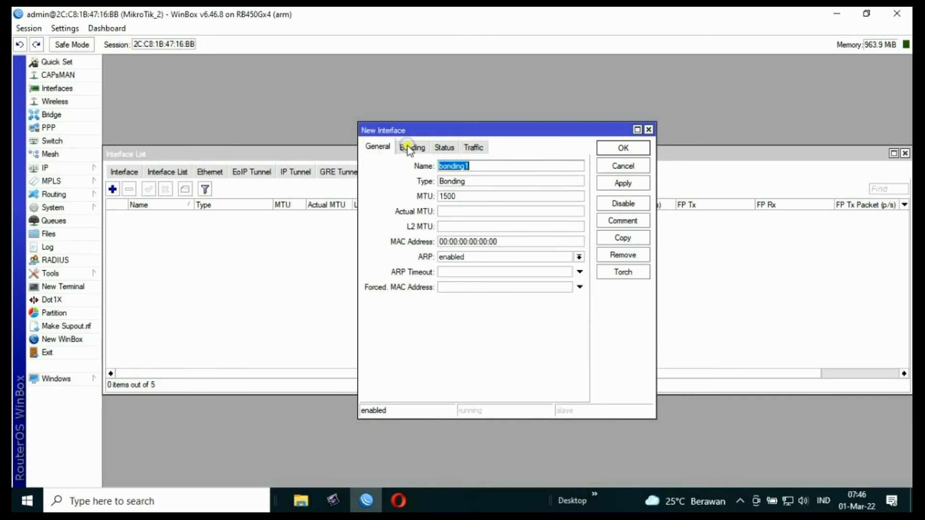
{"action": "left_click", "coordinate": [408, 150]}
{"action": "left_click", "coordinate": [626, 184]}
{"action": "left_click", "coordinate": [623, 153]}
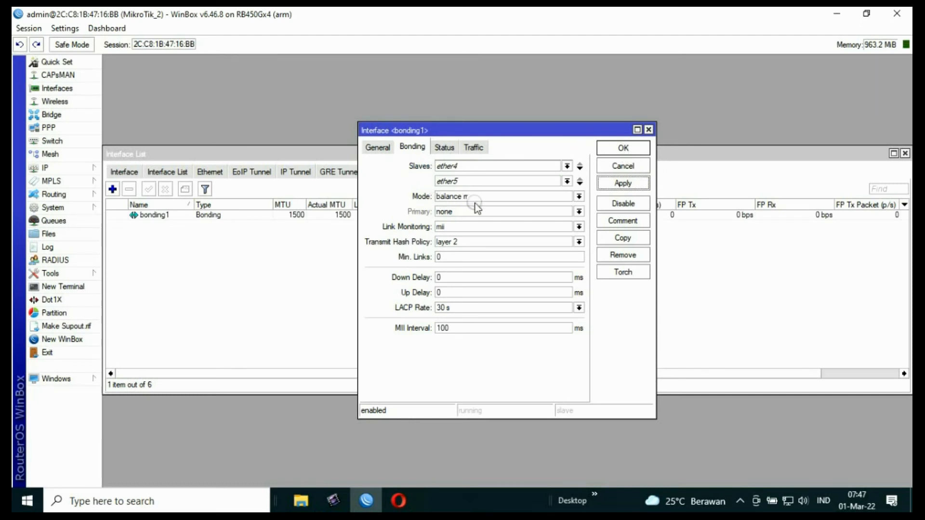
{"action": "left_click", "coordinate": [623, 148]}
{"action": "left_click_drag", "start_coordinate": [278, 159], "coordinate": [294, 106]}
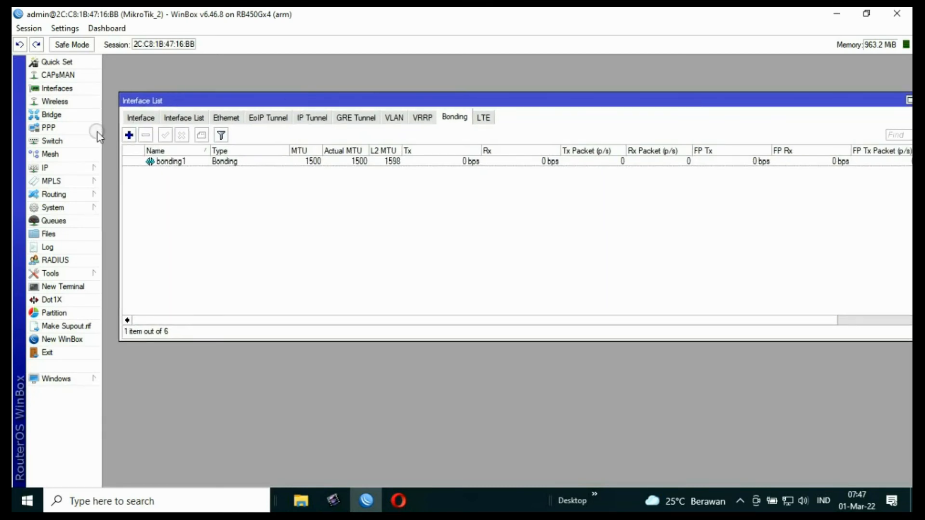
Step: Add the IP address 10.10.10.2/24 on interface bonding1, save it and close the address list
{"action": "left_click", "coordinate": [48, 168]}
{"action": "left_click", "coordinate": [142, 189]}
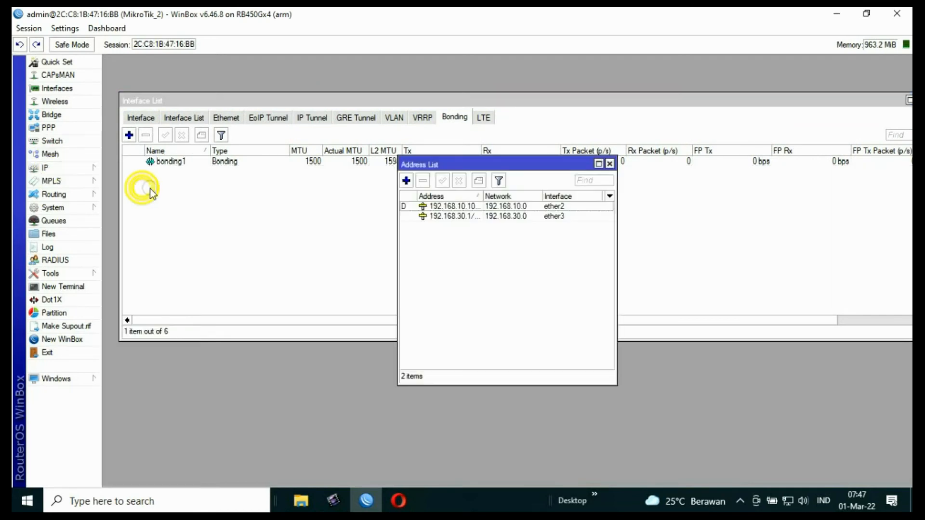
{"action": "left_click", "coordinate": [406, 180]}
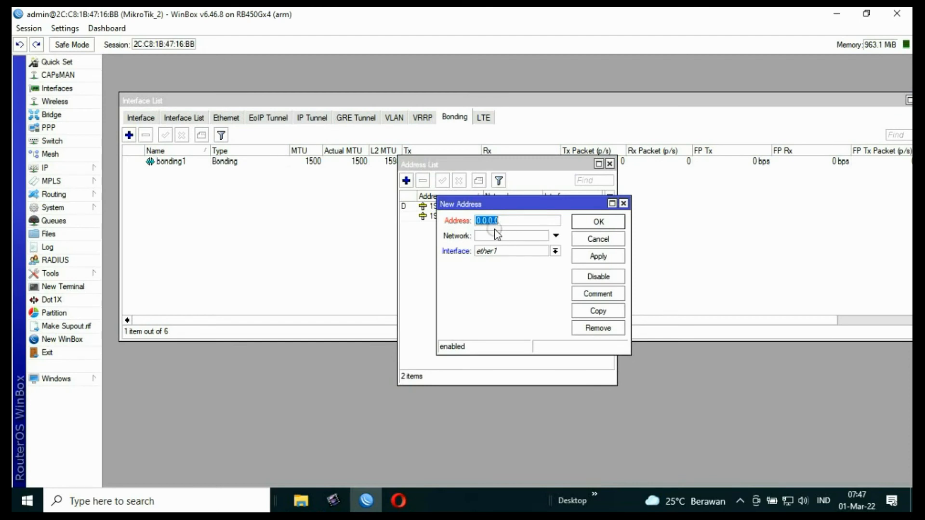
{"action": "type", "text": "10.10.10.2/24"}
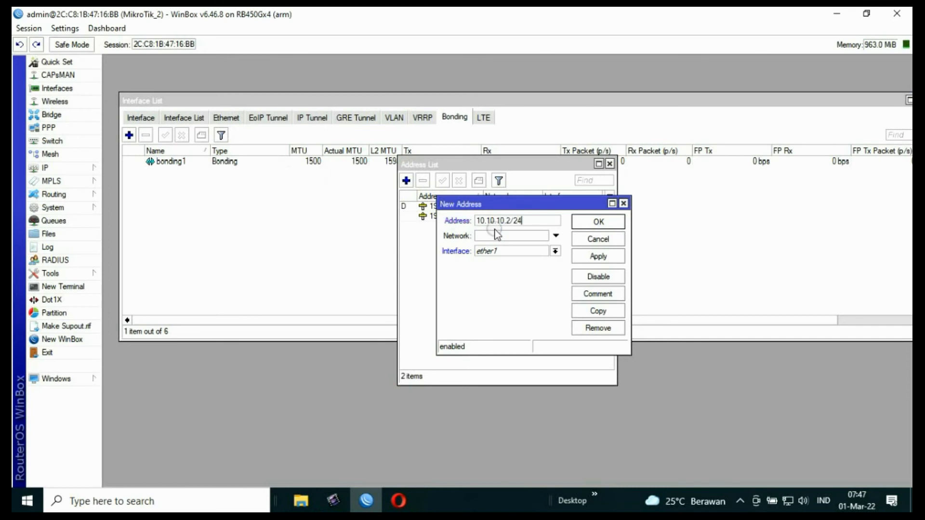
{"action": "left_click", "coordinate": [553, 250]}
{"action": "left_click", "coordinate": [519, 262]}
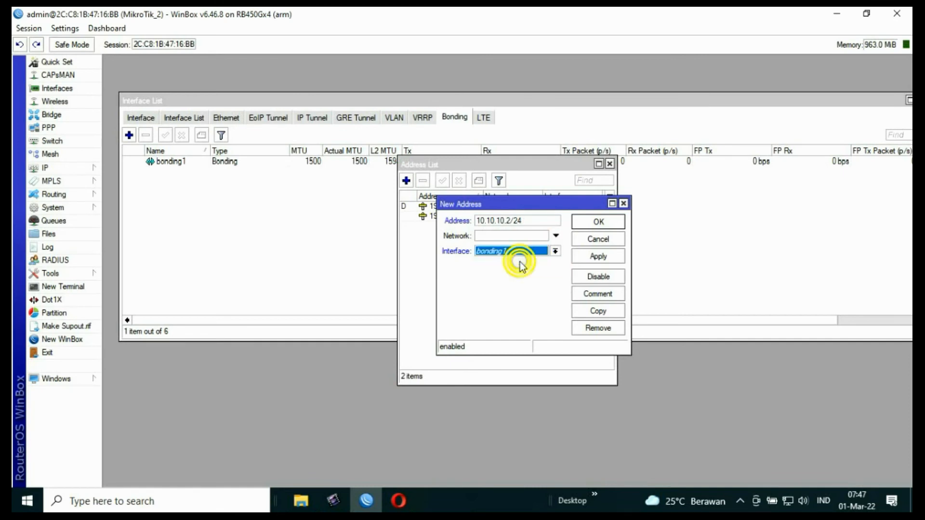
{"action": "left_click", "coordinate": [598, 256]}
{"action": "left_click", "coordinate": [598, 221]}
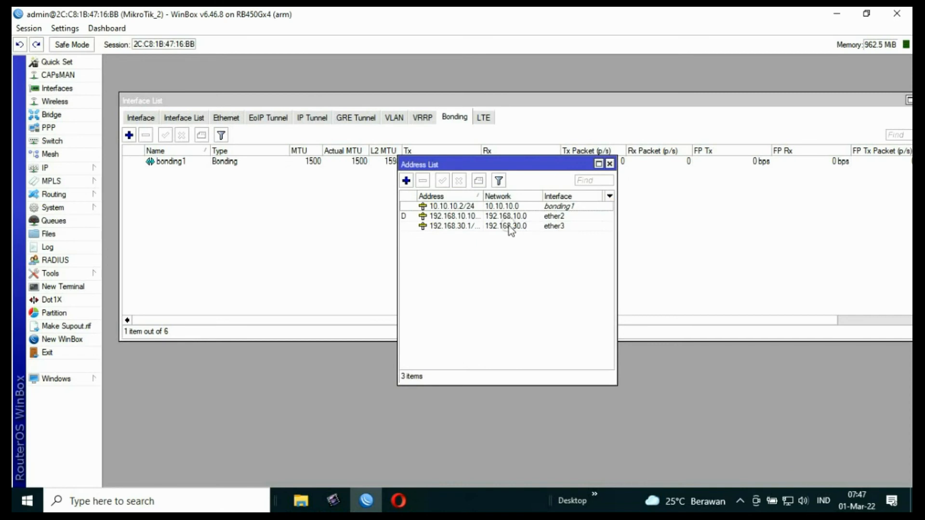
{"action": "left_click", "coordinate": [609, 164]}
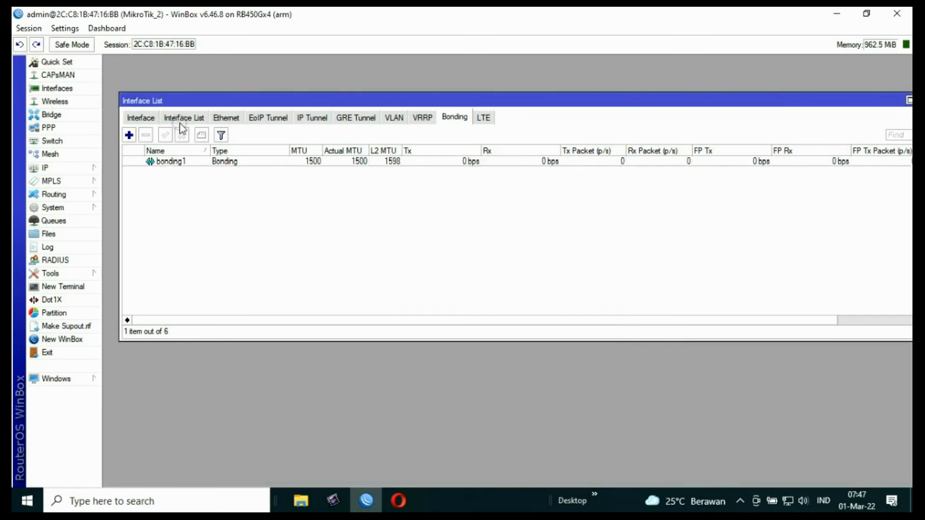
Step: Create a new bridge interface named bridge1 with the default settings and save it
{"action": "left_click", "coordinate": [56, 118]}
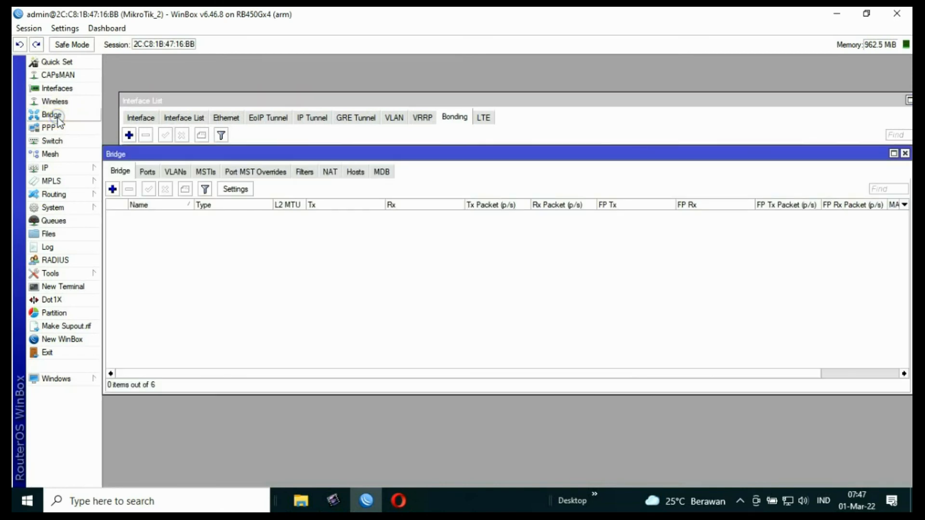
{"action": "left_click_drag", "start_coordinate": [295, 155], "coordinate": [310, 104]}
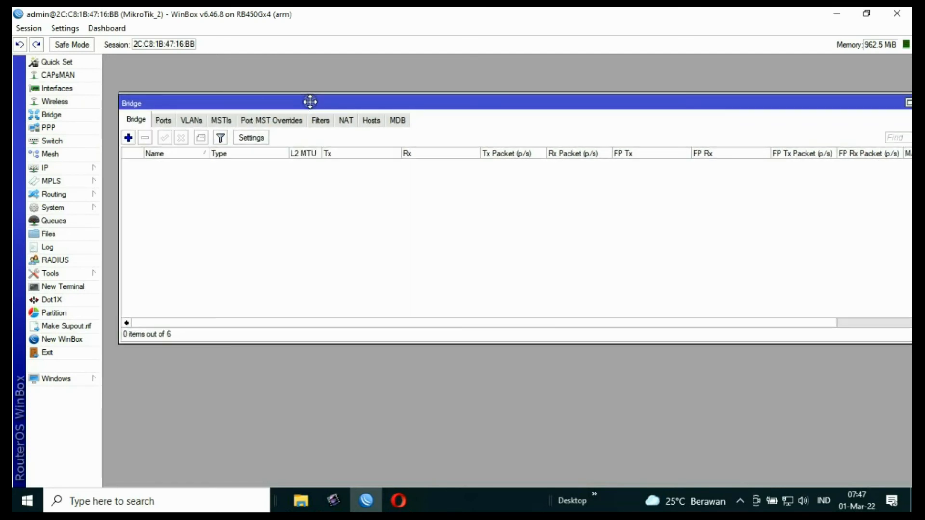
{"action": "left_click", "coordinate": [128, 137]}
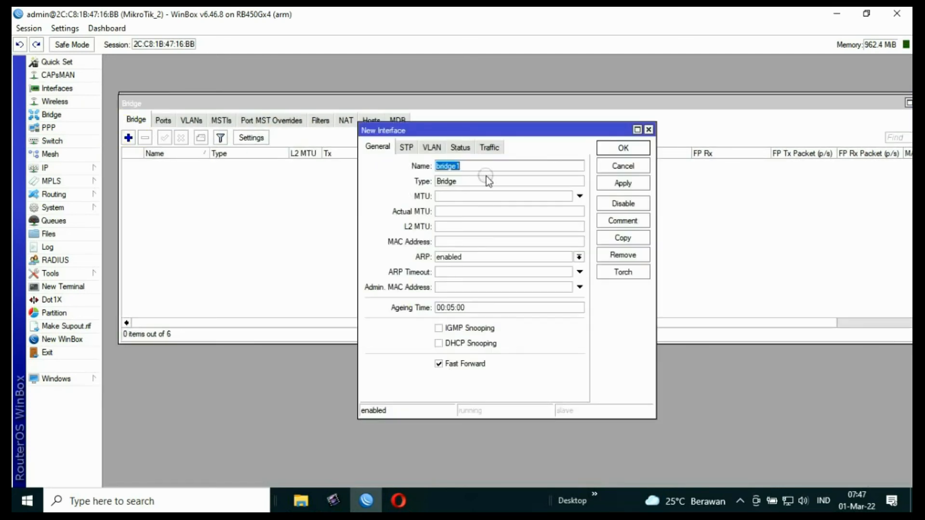
{"action": "left_click", "coordinate": [621, 183]}
{"action": "left_click", "coordinate": [622, 149]}
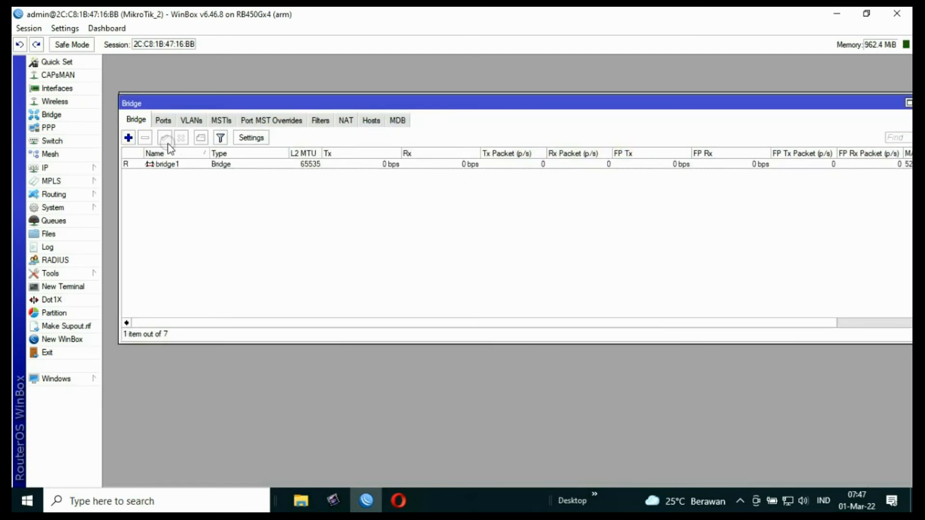
Step: Add ether2 as a port of bridge1 and save the port
{"action": "left_click", "coordinate": [164, 122]}
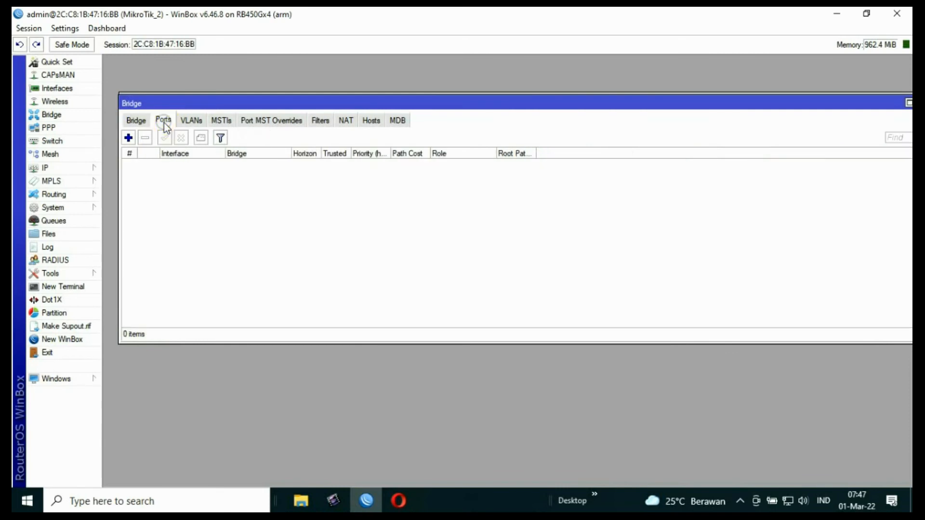
{"action": "left_click", "coordinate": [128, 137]}
{"action": "left_click", "coordinate": [467, 212]}
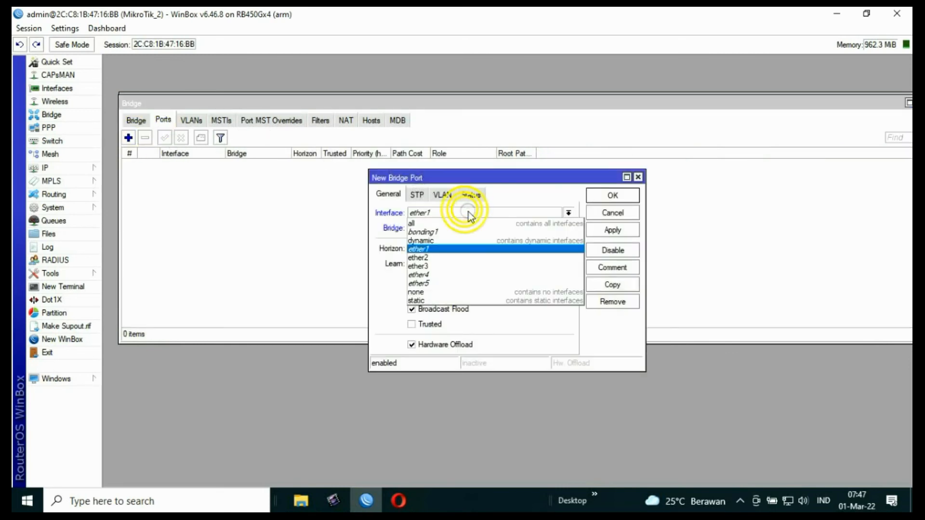
{"action": "left_click", "coordinate": [433, 256]}
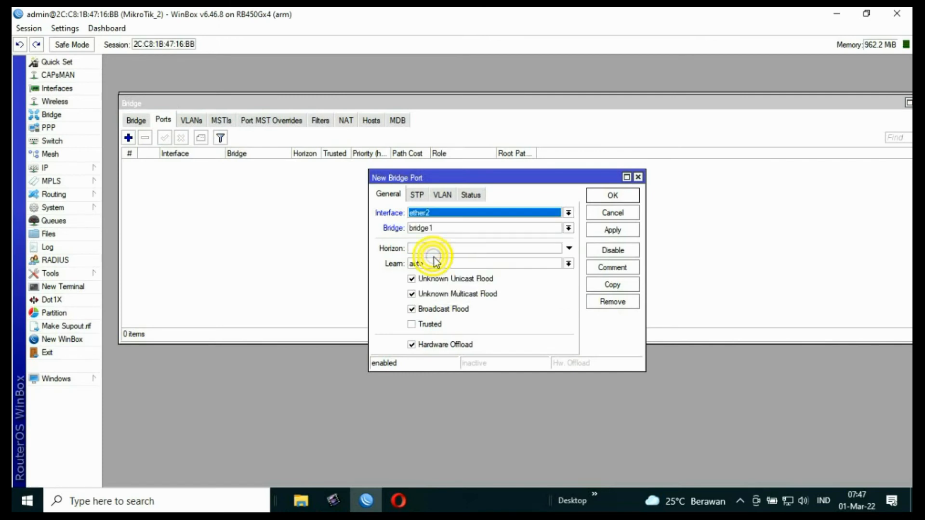
{"action": "left_click", "coordinate": [611, 231]}
{"action": "left_click", "coordinate": [609, 197]}
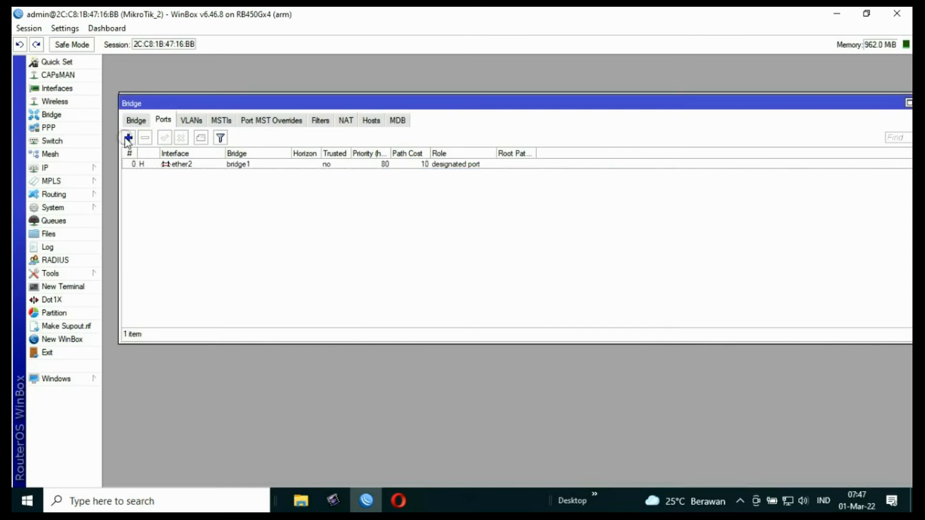
Step: Add bonding1 as a second port of bridge1, save it and close the bridge window
{"action": "left_click", "coordinate": [128, 138]}
{"action": "left_click", "coordinate": [456, 215]}
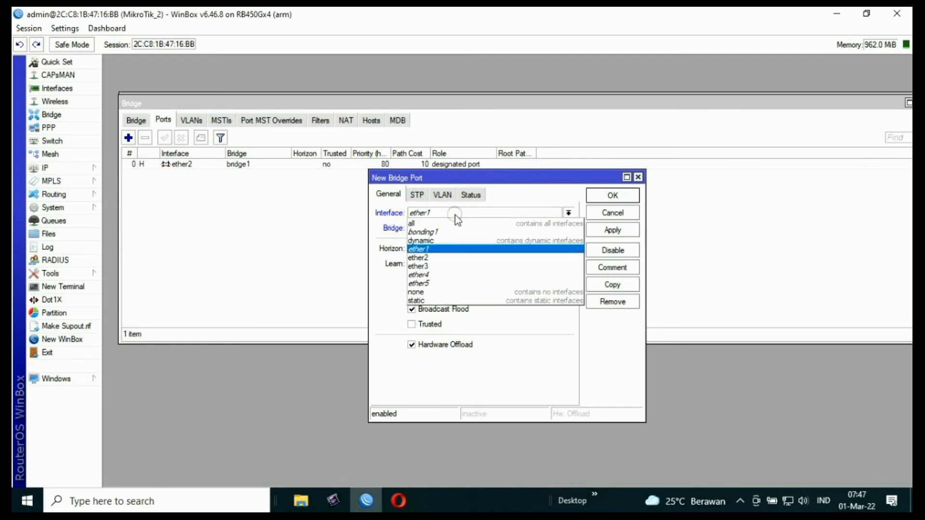
{"action": "left_click", "coordinate": [445, 232]}
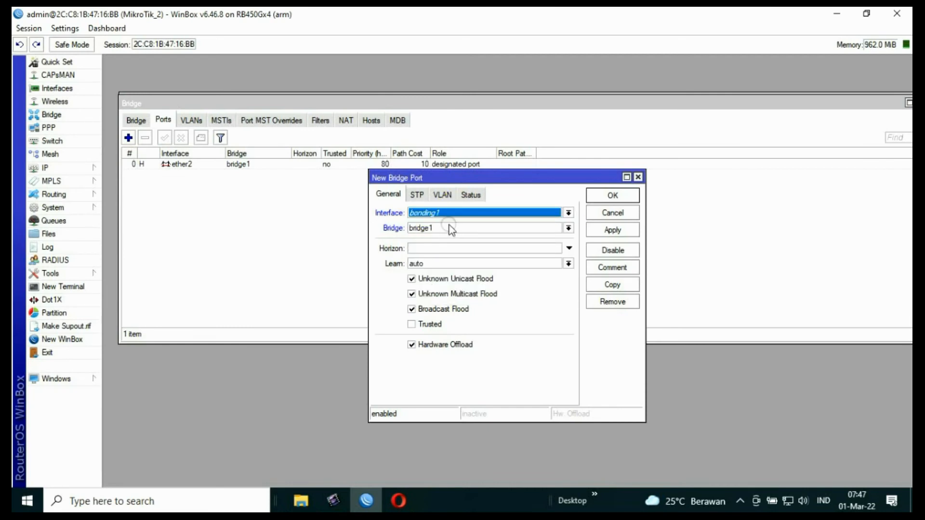
{"action": "left_click", "coordinate": [613, 233]}
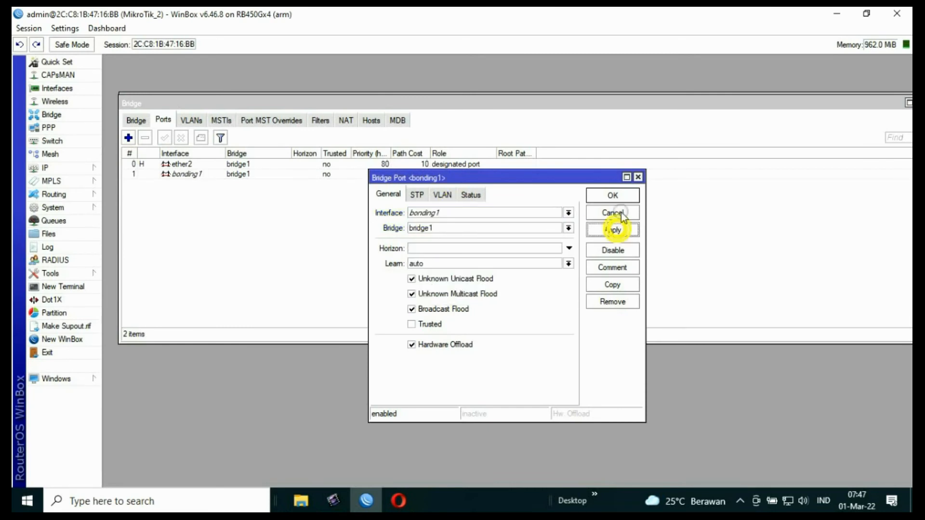
{"action": "left_click", "coordinate": [613, 195]}
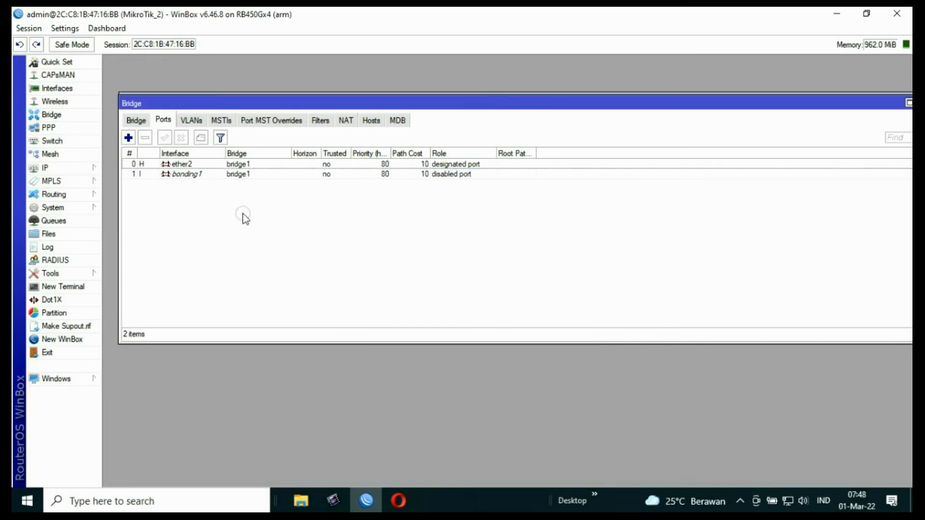
{"action": "left_click", "coordinate": [199, 176]}
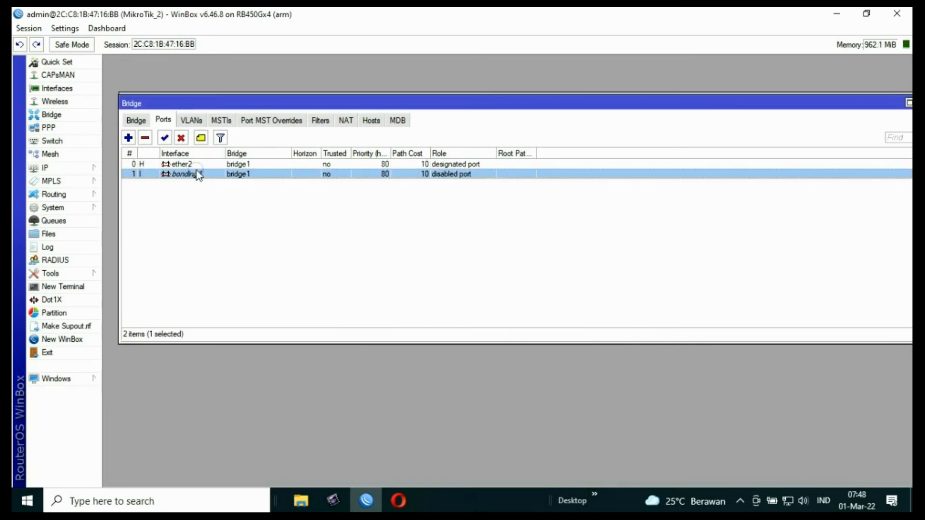
{"action": "left_click", "coordinate": [132, 119]}
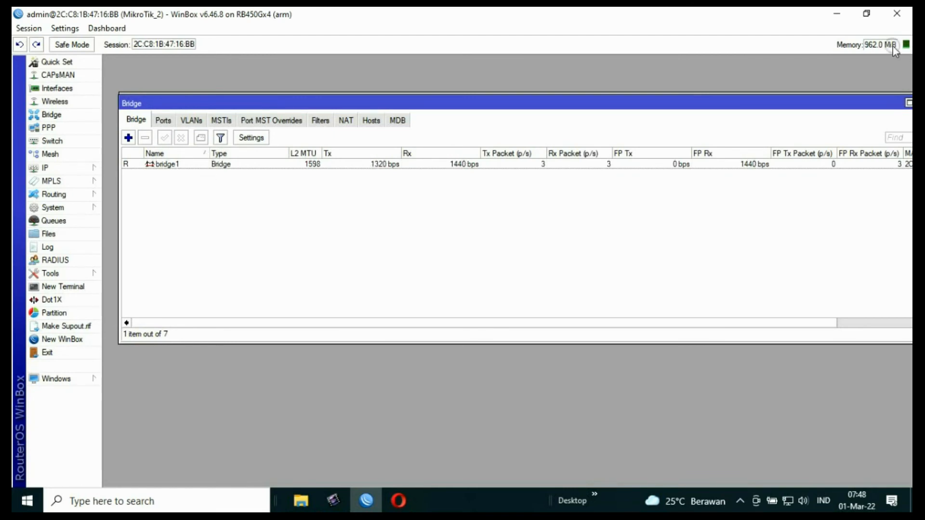
{"action": "left_click", "coordinate": [908, 103]}
Step: Open the IP address list and a new terminal, and arrange them so the addresses stay readable above the terminal
{"action": "left_click", "coordinate": [62, 168]}
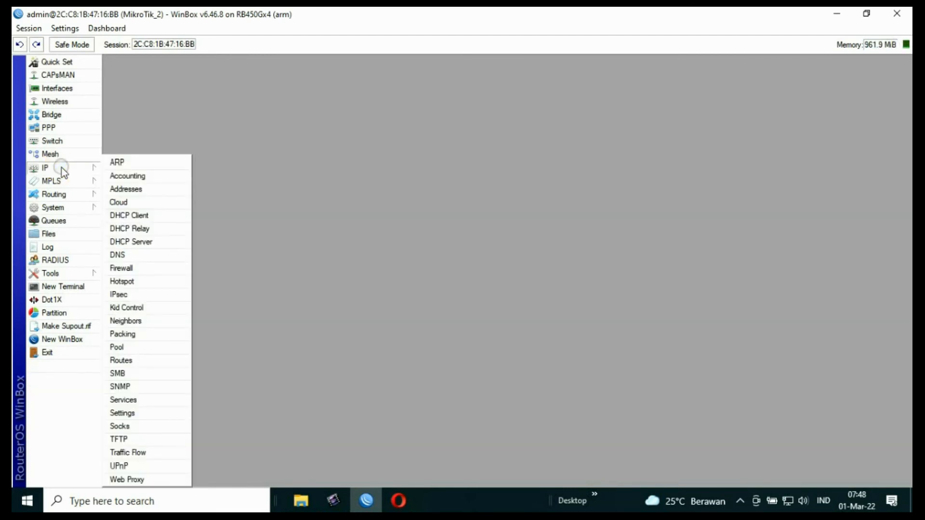
{"action": "left_click", "coordinate": [131, 189]}
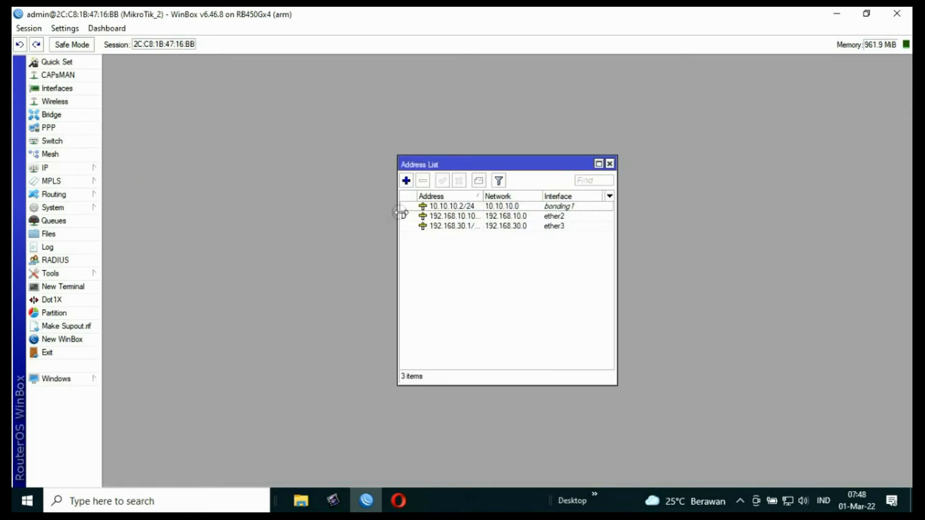
{"action": "left_click", "coordinate": [466, 227]}
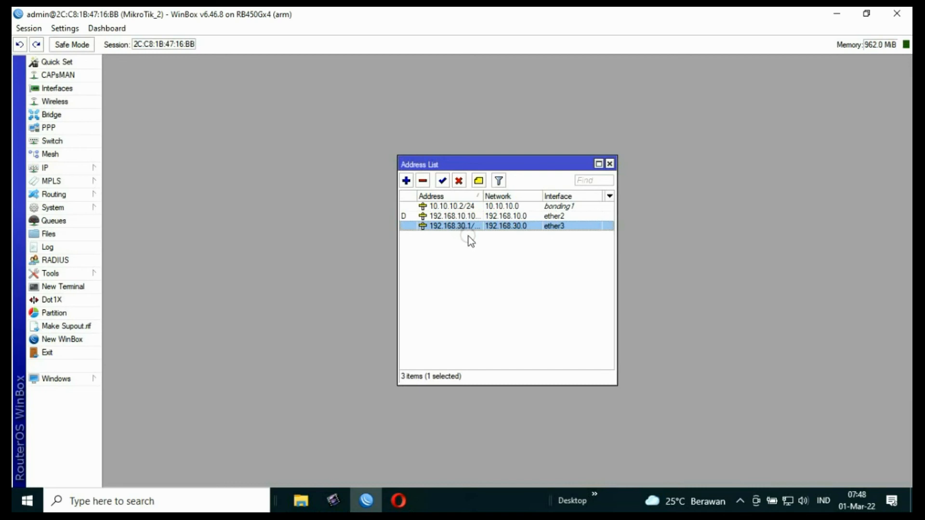
{"action": "left_click", "coordinate": [77, 286]}
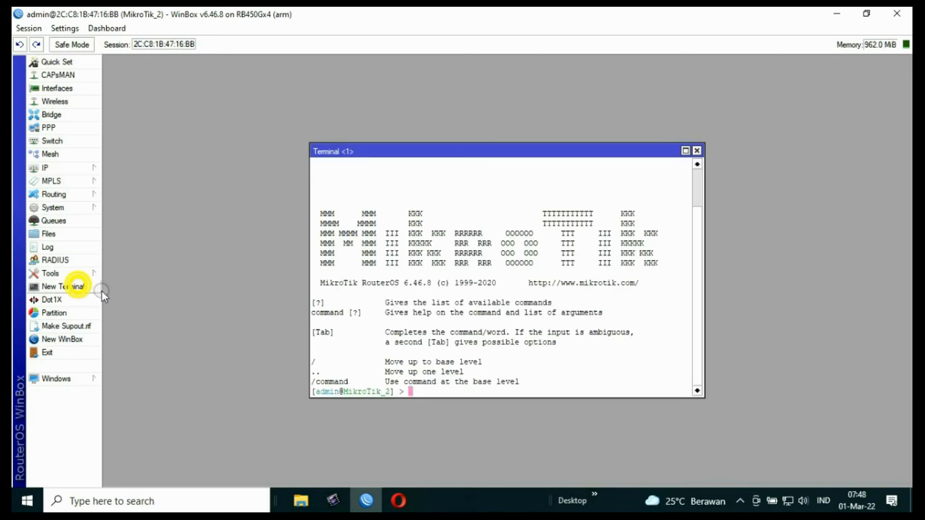
{"action": "left_click_drag", "start_coordinate": [559, 150], "coordinate": [567, 221]}
{"action": "left_click_drag", "start_coordinate": [539, 164], "coordinate": [492, 67]}
{"action": "left_click_drag", "start_coordinate": [606, 246], "coordinate": [601, 158]}
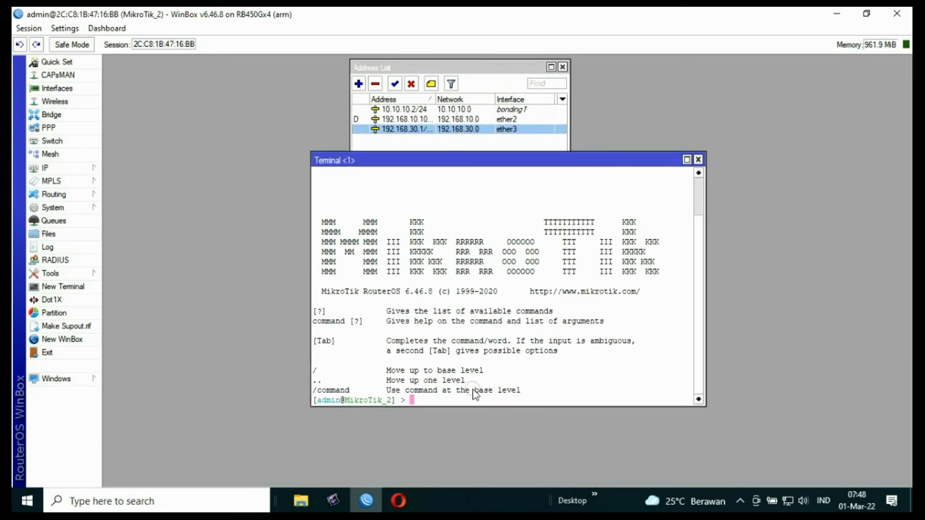
Step: Ping 192.168.30.1 from the terminal and close the terminal
{"action": "type", "text": "192.1"}
{"action": "key", "text": "BackSpace"}
{"action": "key", "text": "BackSpace"}
{"action": "key", "text": "BackSpace"}
{"action": "key", "text": "BackSpace"}
{"action": "key", "text": "BackSpace"}
{"action": "type", "text": "ping 192.168.30.1"}
{"action": "key", "text": "Return"}
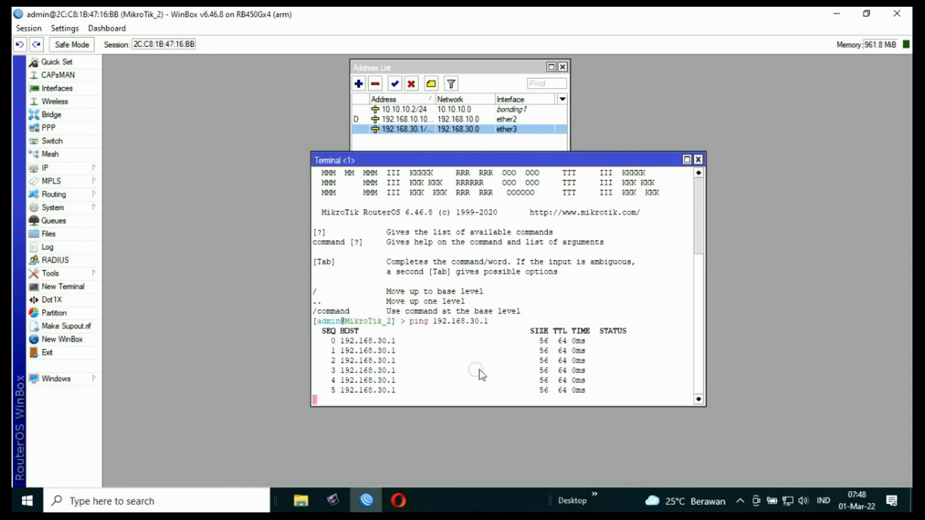
{"action": "left_click", "coordinate": [698, 159]}
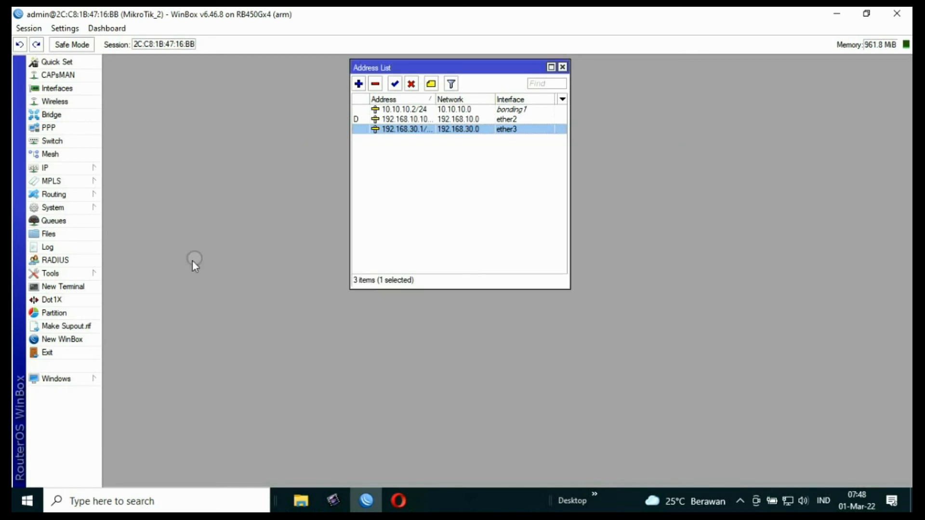
Step: Ping 10.10.10.2 from a new terminal, then close the terminal and the address list
{"action": "left_click", "coordinate": [65, 287]}
{"action": "left_click_drag", "start_coordinate": [446, 160], "coordinate": [411, 173]}
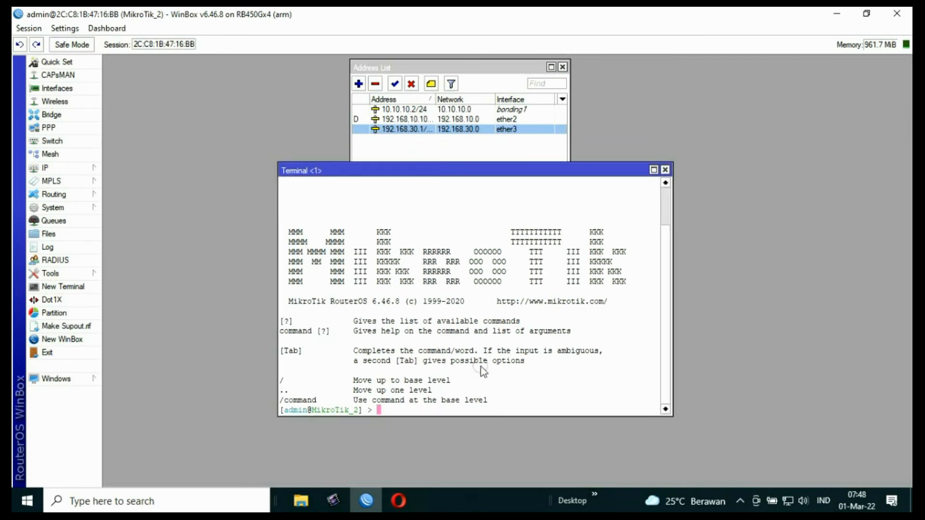
{"action": "type", "text": "ping 10.10.10.2"}
{"action": "key", "text": "Return"}
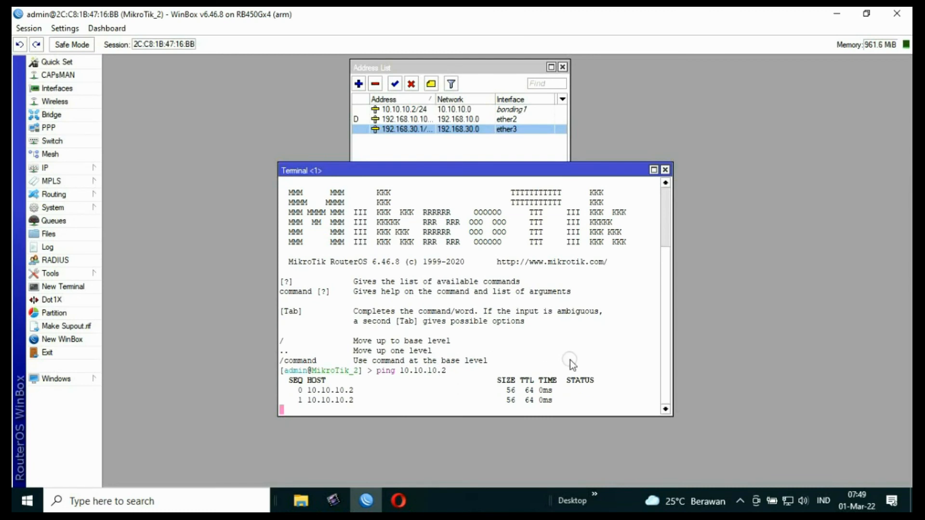
{"action": "left_click", "coordinate": [665, 170]}
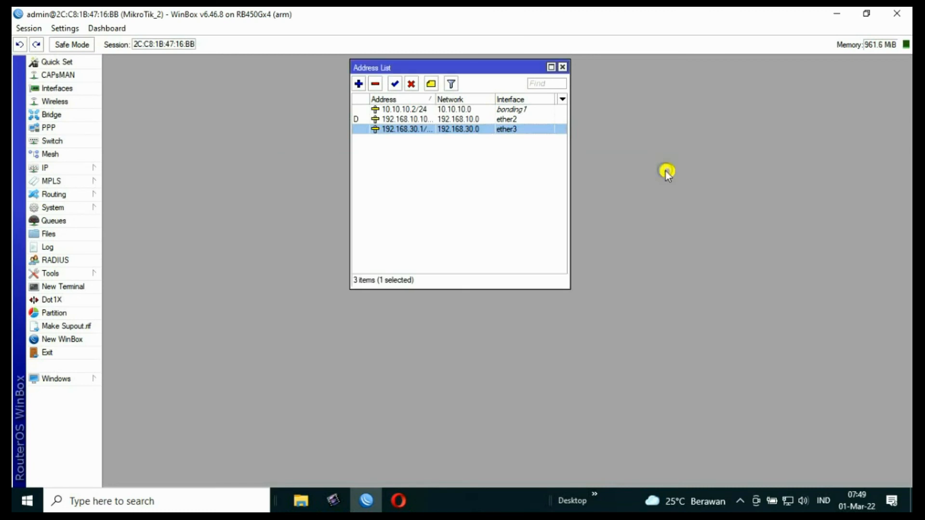
{"action": "left_click", "coordinate": [563, 67]}
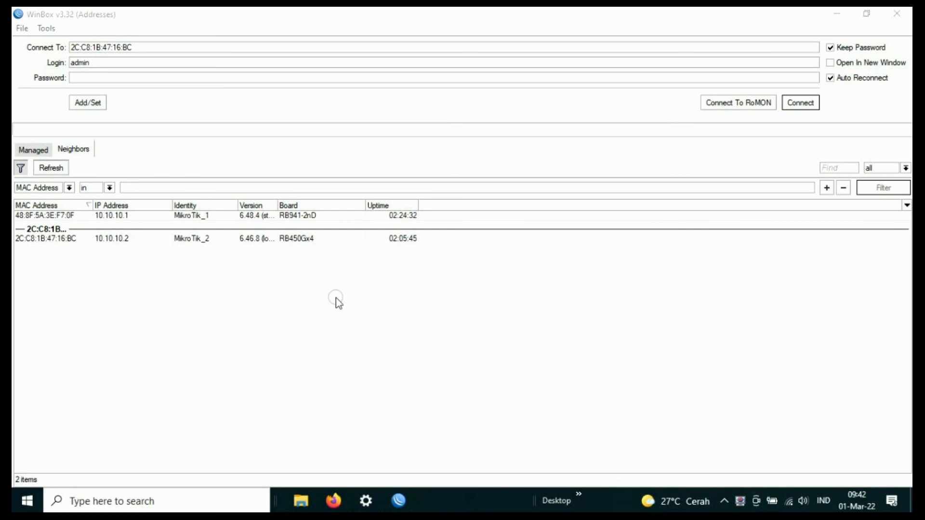
Step: Connect to the MikroTik_2 router, ping 10.10.10.1 from a new terminal and close the terminal
{"action": "left_click", "coordinate": [131, 238]}
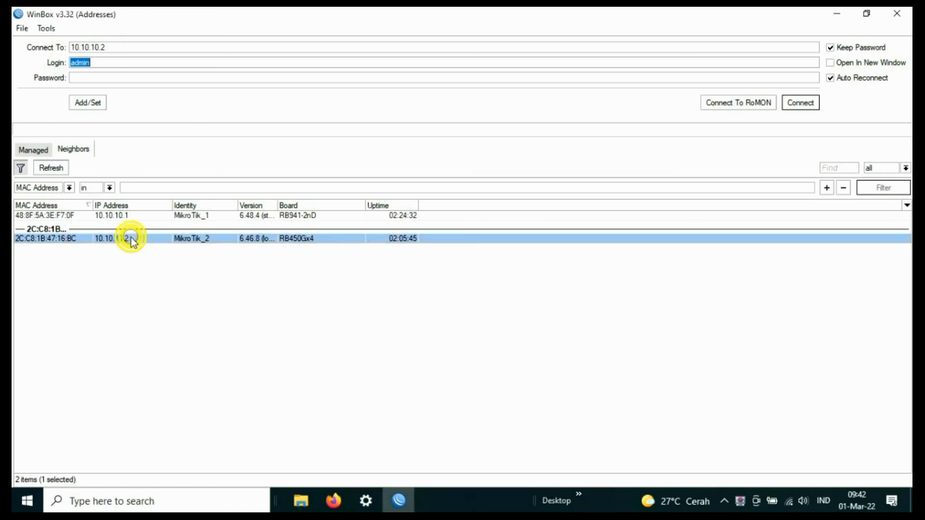
{"action": "left_click", "coordinate": [799, 102]}
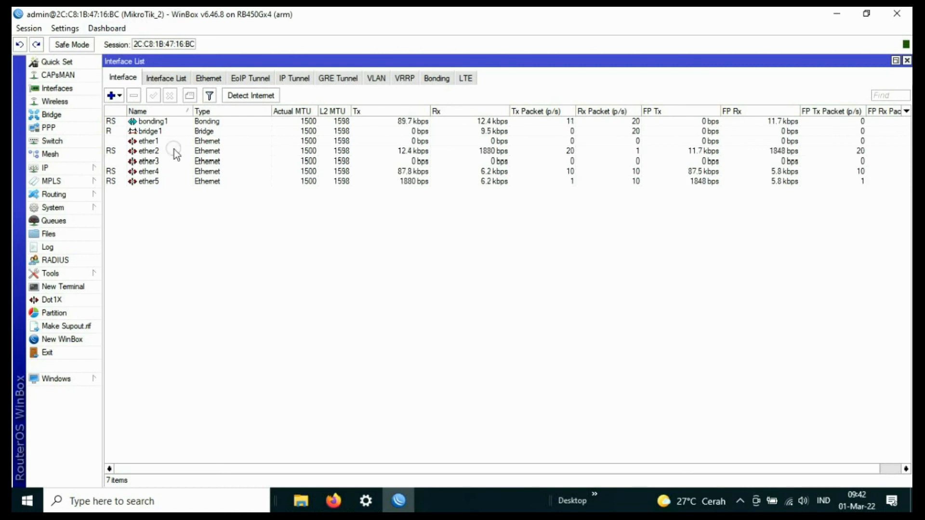
{"action": "left_click", "coordinate": [94, 287]}
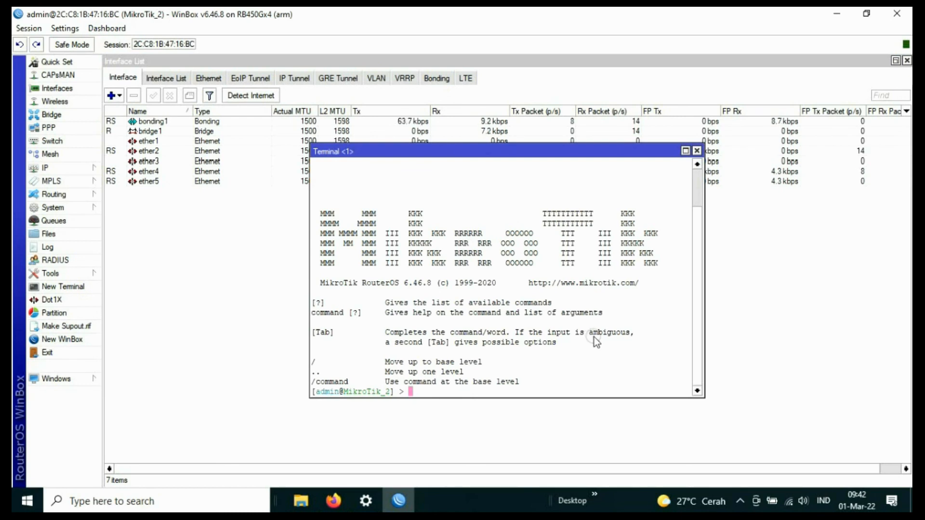
{"action": "type", "text": "ping "}
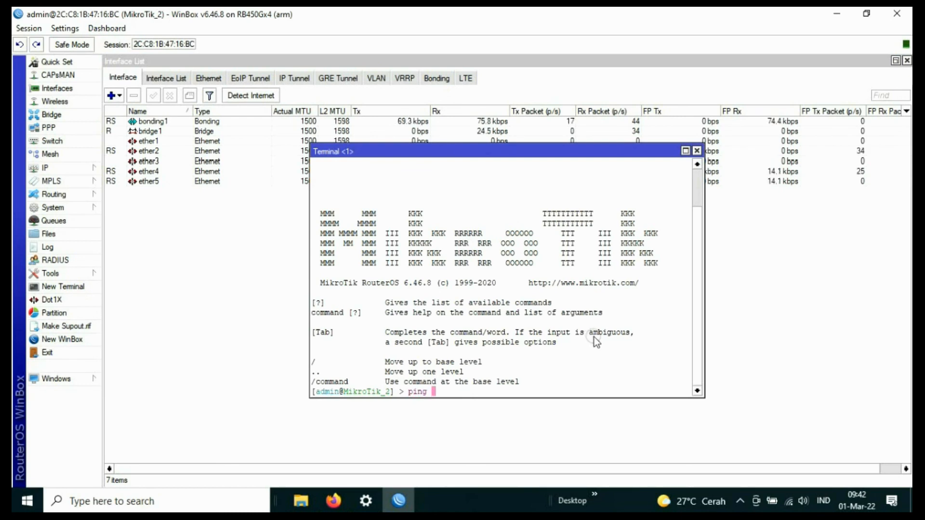
{"action": "type", "text": "10.1"}
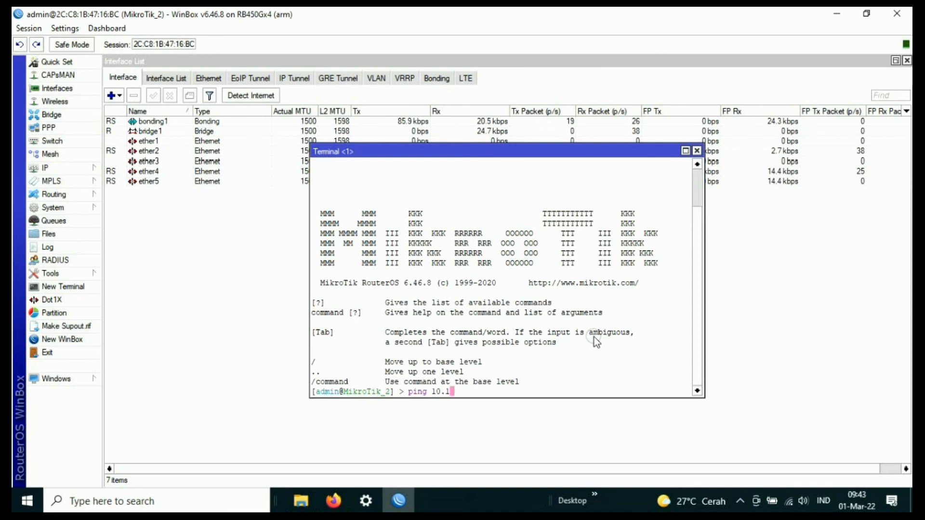
{"action": "type", "text": "0.10.1"}
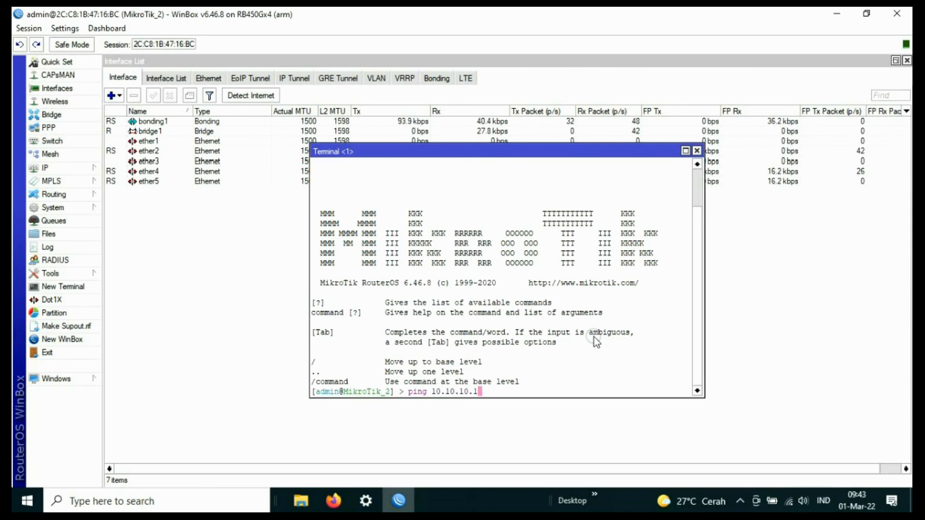
{"action": "key", "text": "Return"}
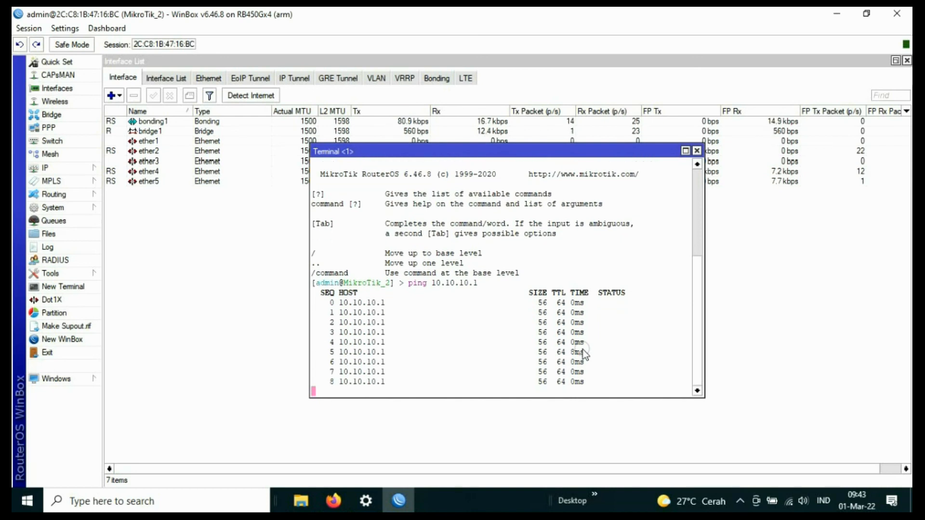
{"action": "left_click", "coordinate": [697, 151]}
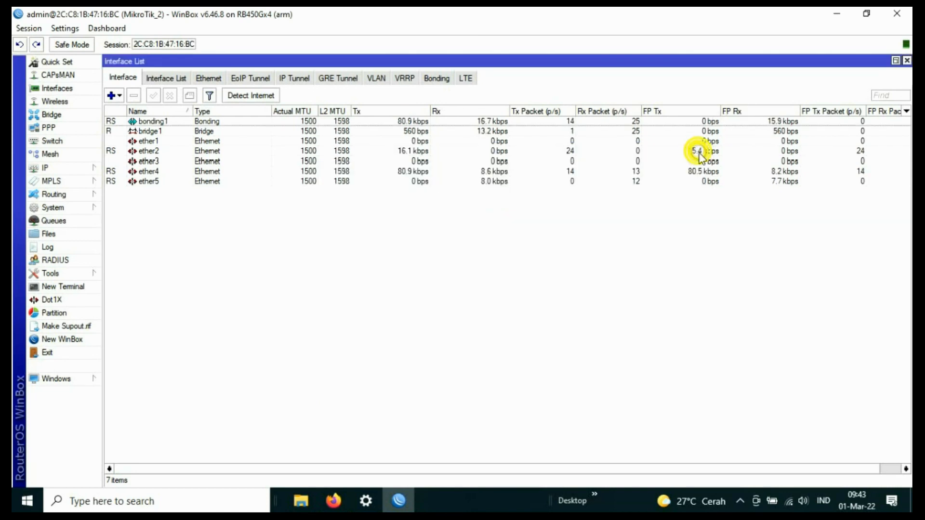
Step: Ping 10.10.10.2 from a new terminal on MikroTik_2, then close the terminal
{"action": "left_click", "coordinate": [72, 286]}
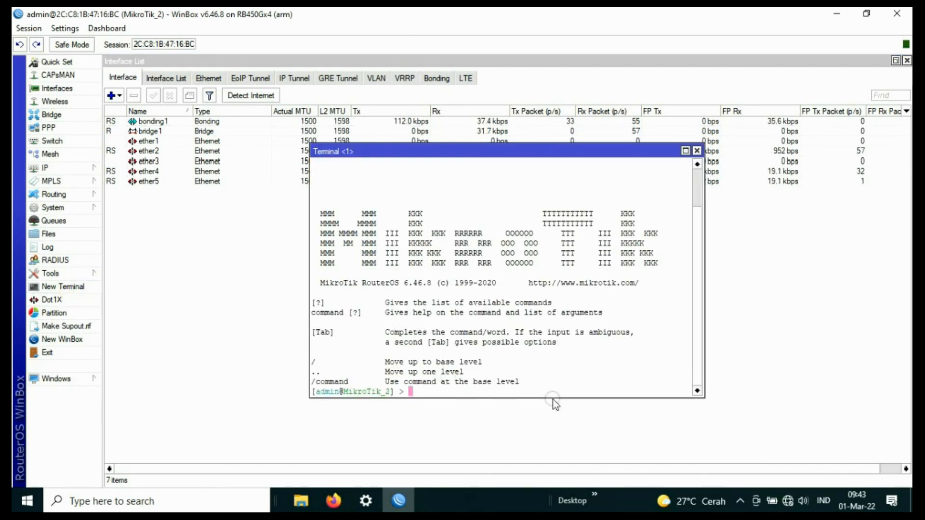
{"action": "type", "text": "ping"}
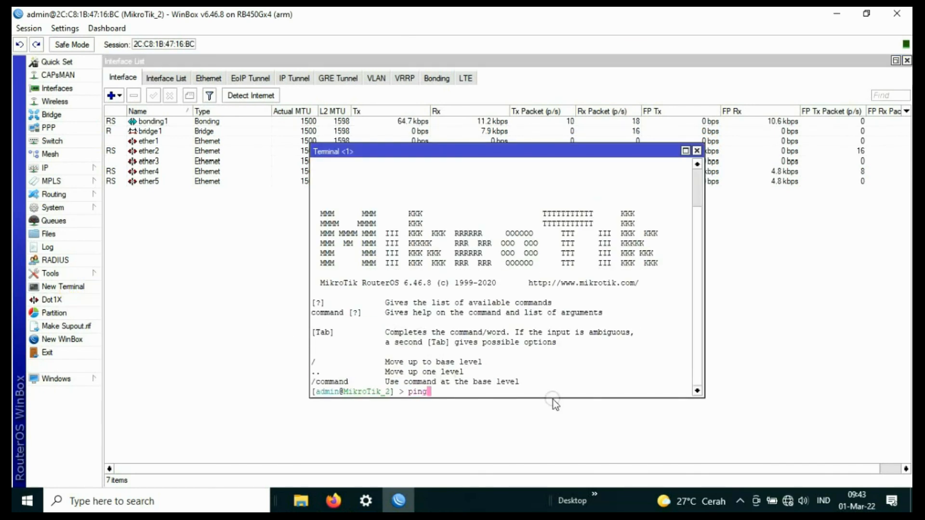
{"action": "type", "text": " 10.10"}
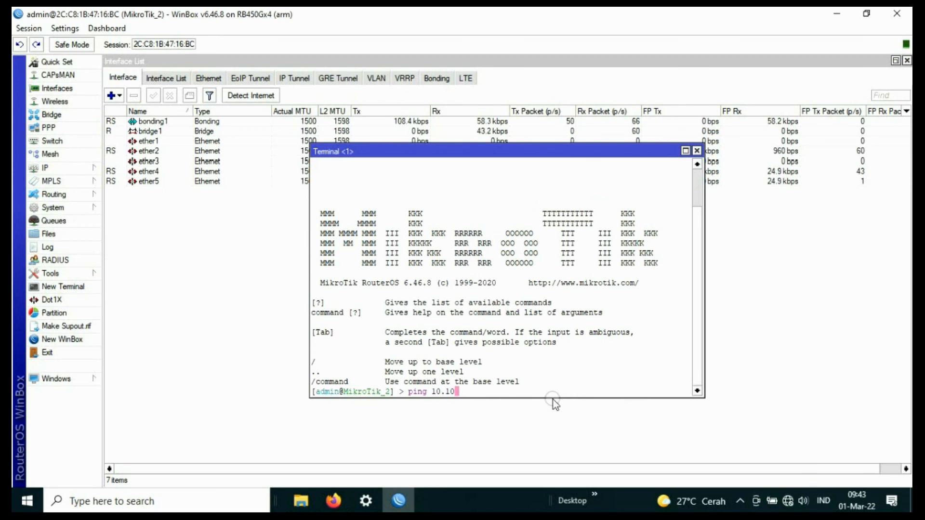
{"action": "type", "text": ".10.2"}
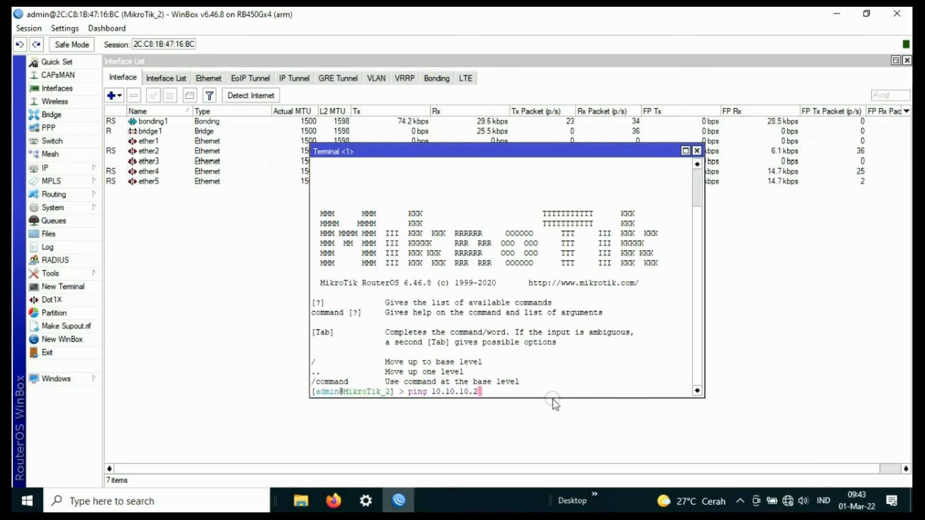
{"action": "key", "text": "Return"}
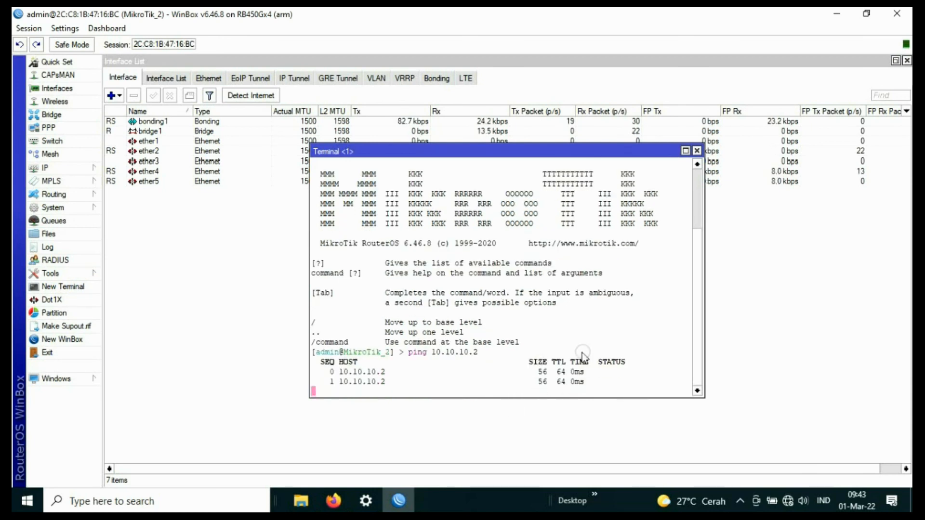
{"action": "left_click", "coordinate": [697, 151]}
Step: Compare the FP Rx traffic of ether4 and ether5 with that of bonding1 in the interface list
{"action": "left_click", "coordinate": [783, 182]}
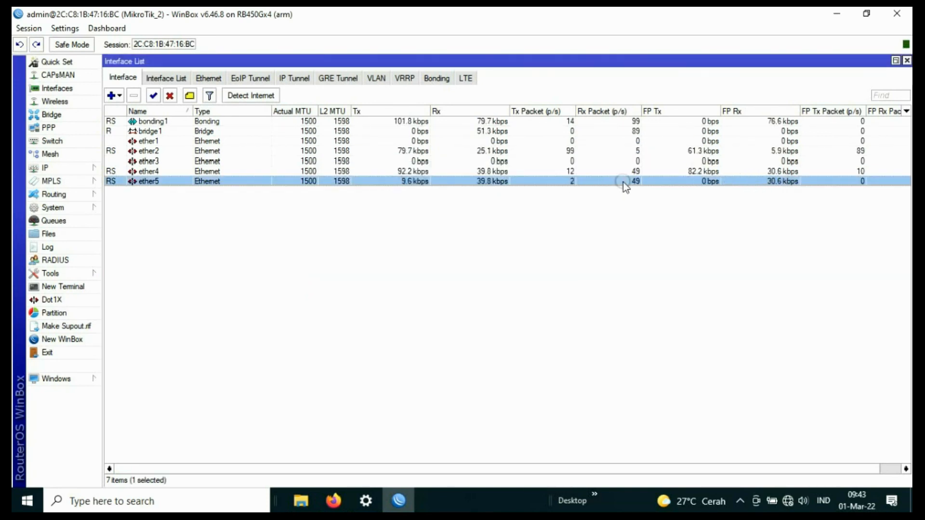
{"action": "left_click", "coordinate": [780, 172]}
{"action": "left_click", "coordinate": [784, 181]}
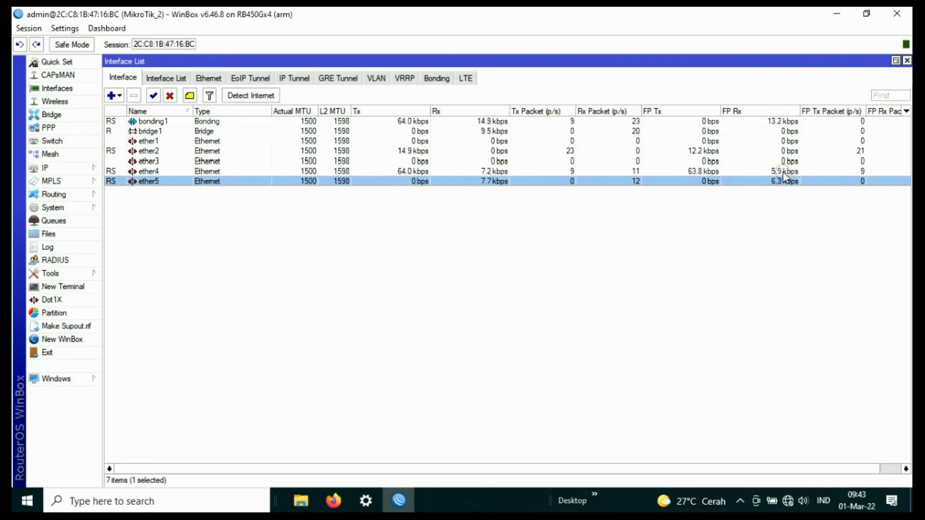
{"action": "left_click", "coordinate": [787, 172]}
{"action": "left_click", "coordinate": [792, 181]}
{"action": "left_click", "coordinate": [788, 172]}
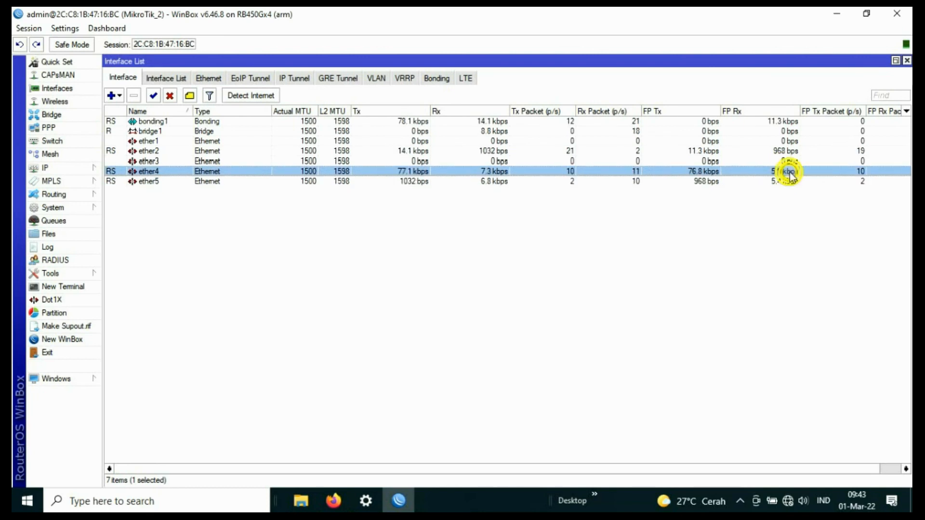
{"action": "left_click", "coordinate": [785, 121]}
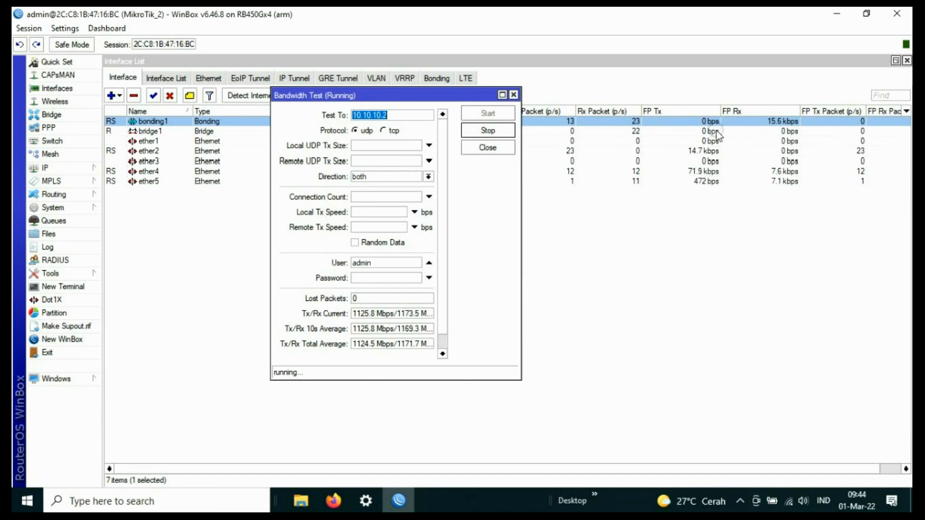
{"action": "left_click", "coordinate": [789, 124]}
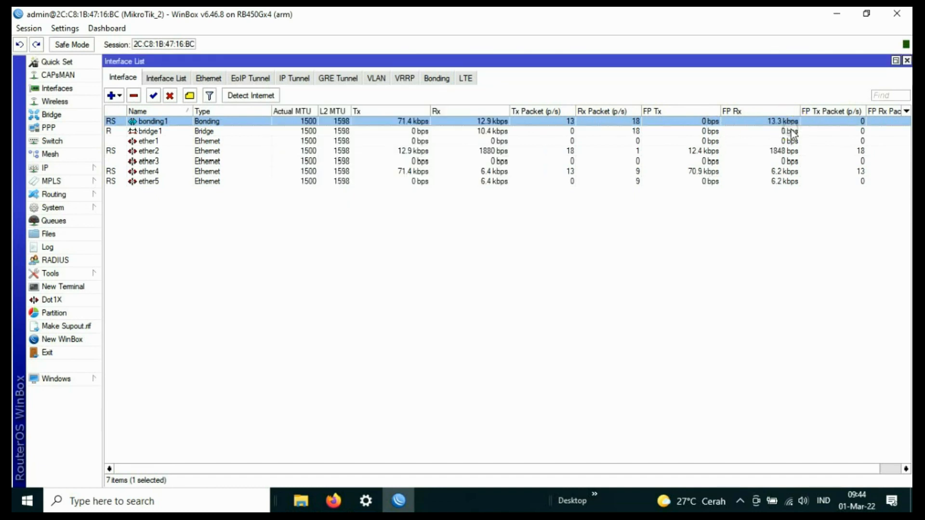
{"action": "left_click", "coordinate": [791, 172]}
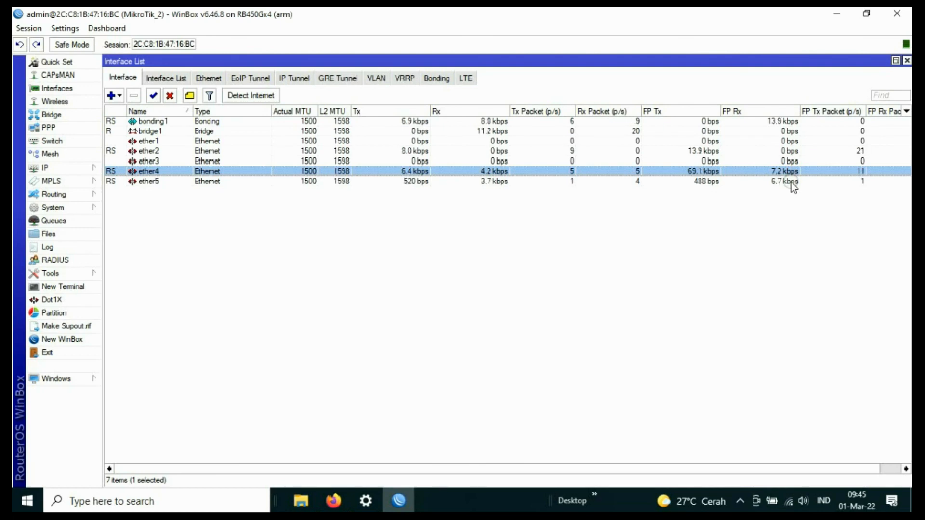
{"action": "left_click", "coordinate": [788, 182]}
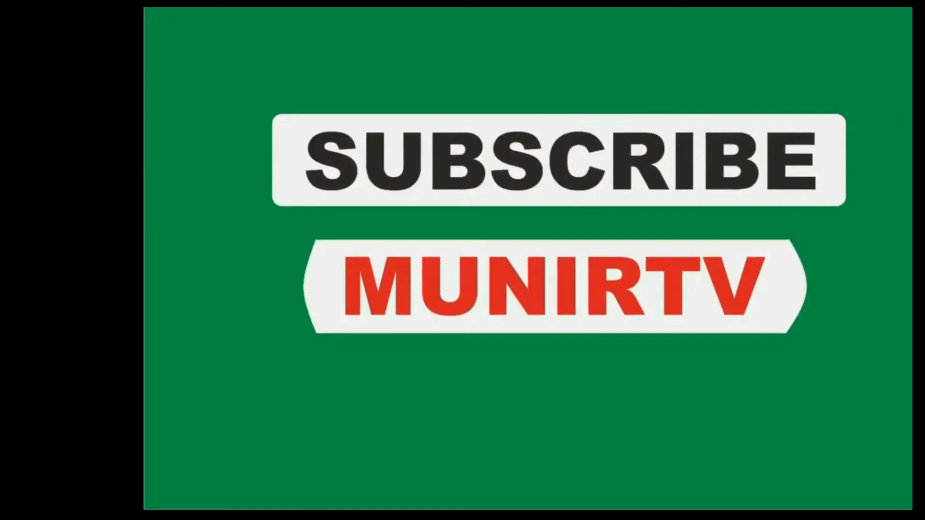